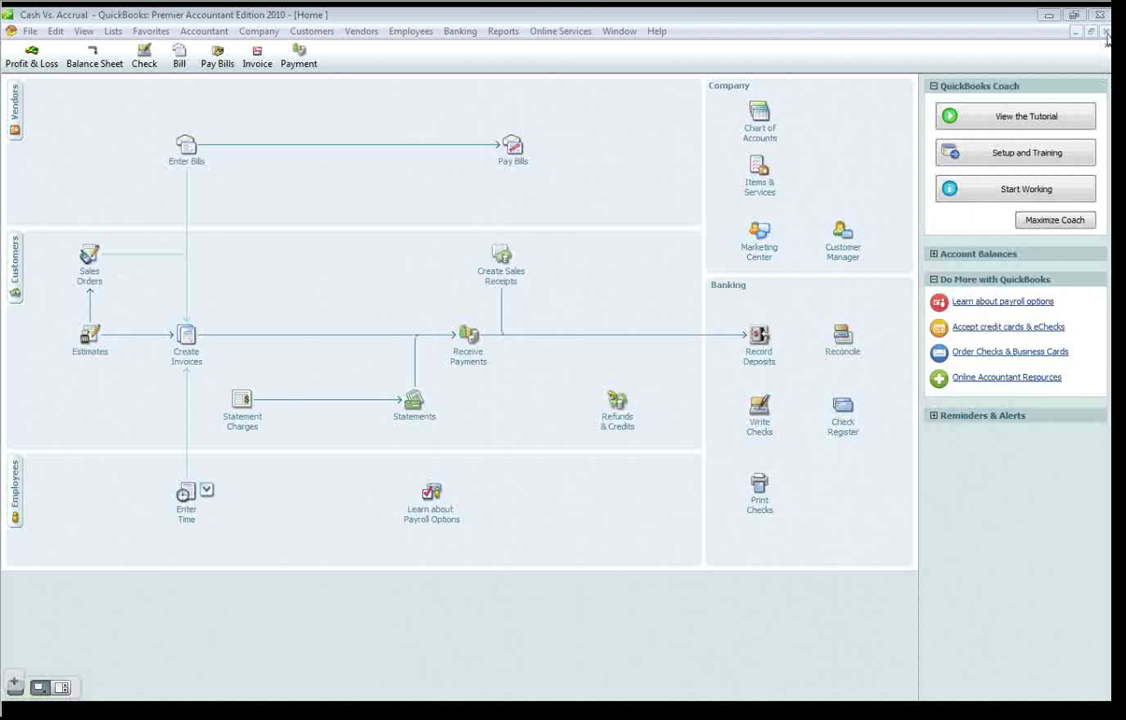
# Step: Open the Profit & Loss and Balance Sheet, set the P&L to This Fiscal Year, and arrange both windows
pyautogui.click(43, 58)
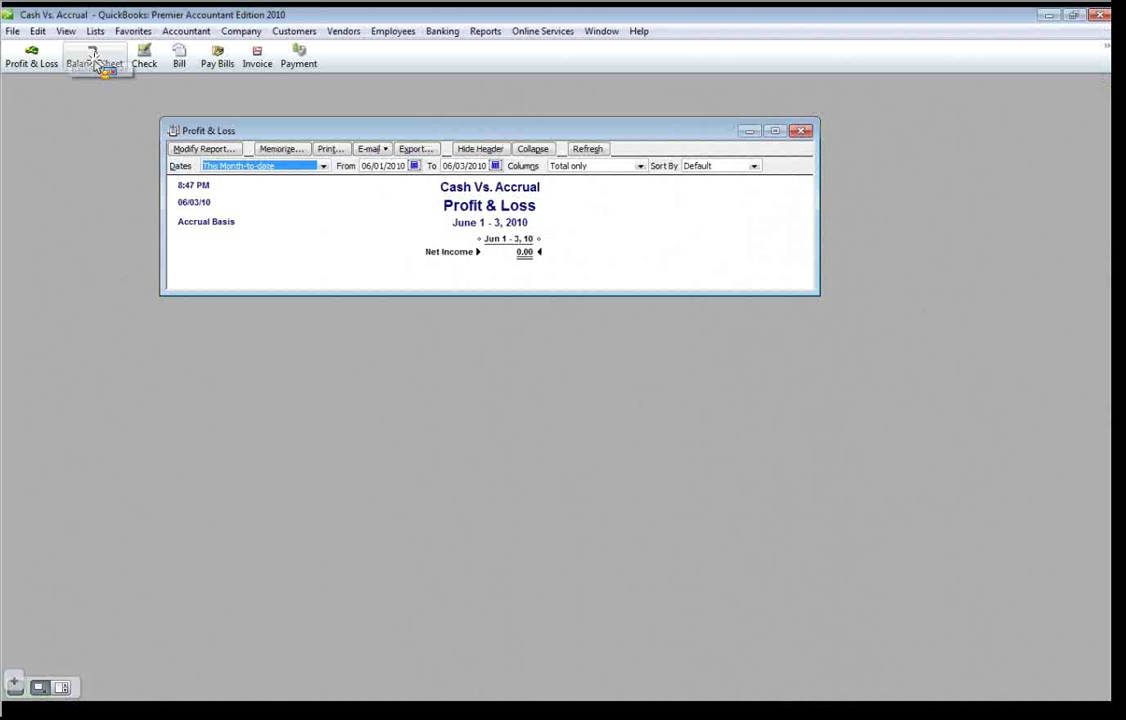
pyautogui.click(95, 58)
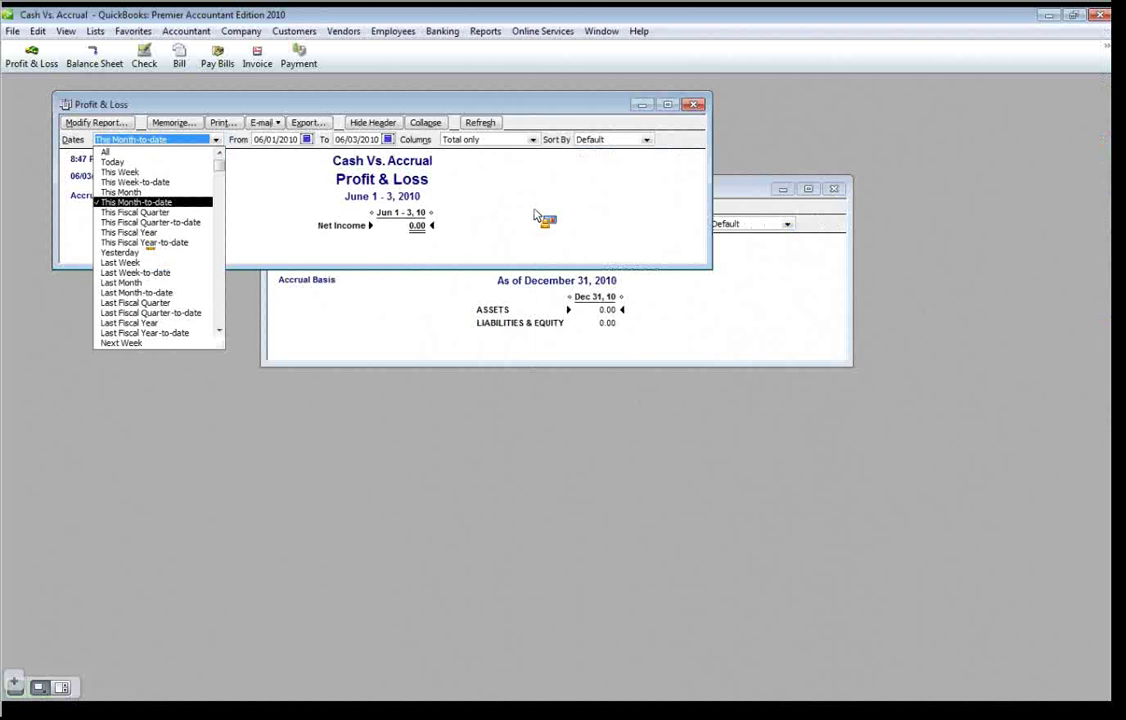
pyautogui.click(630, 188)
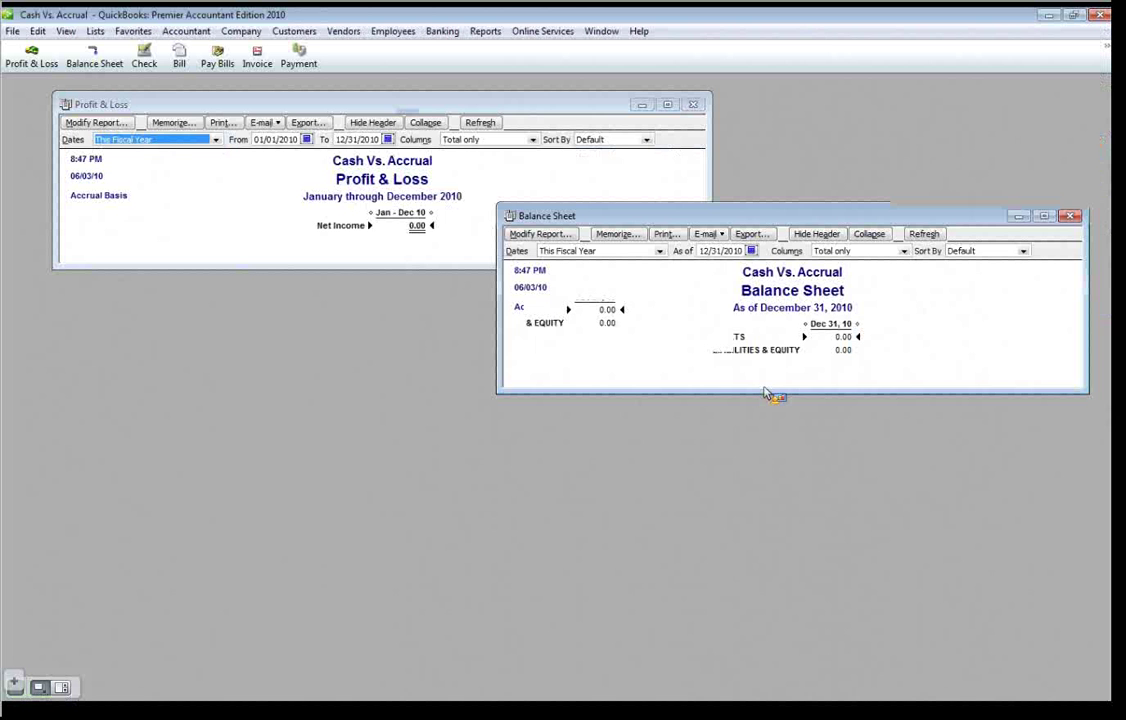
pyautogui.moveTo(765, 392); pyautogui.dragTo(765, 598)
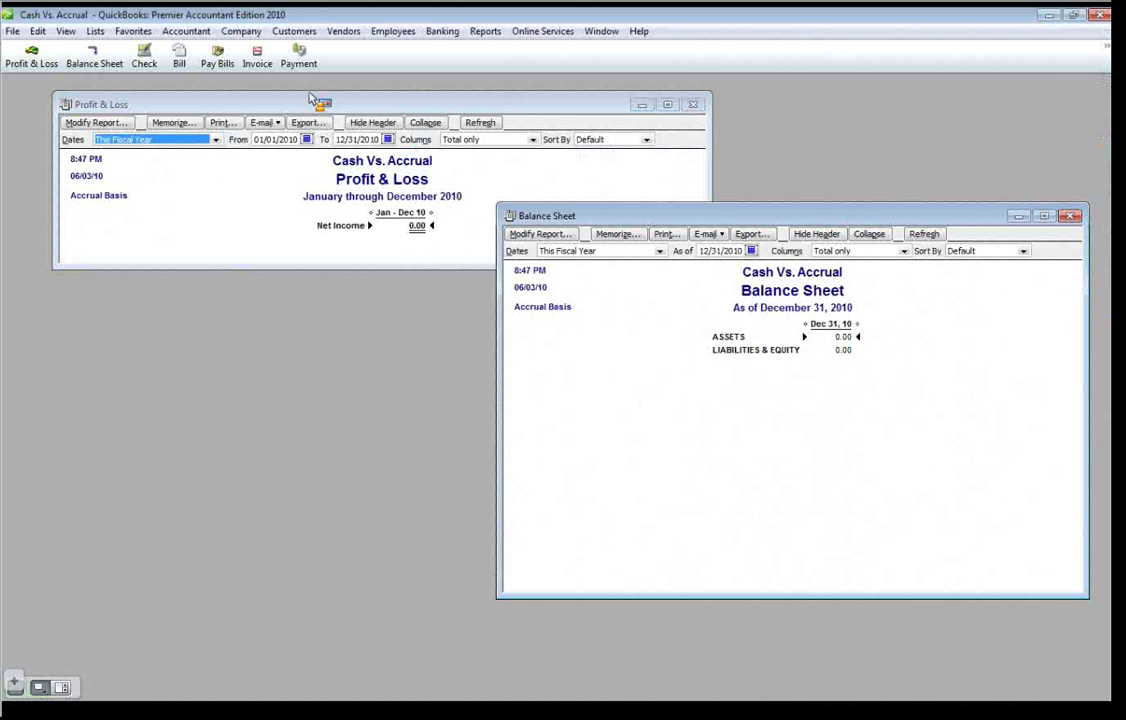
pyautogui.moveTo(309, 104); pyautogui.dragTo(312, 87)
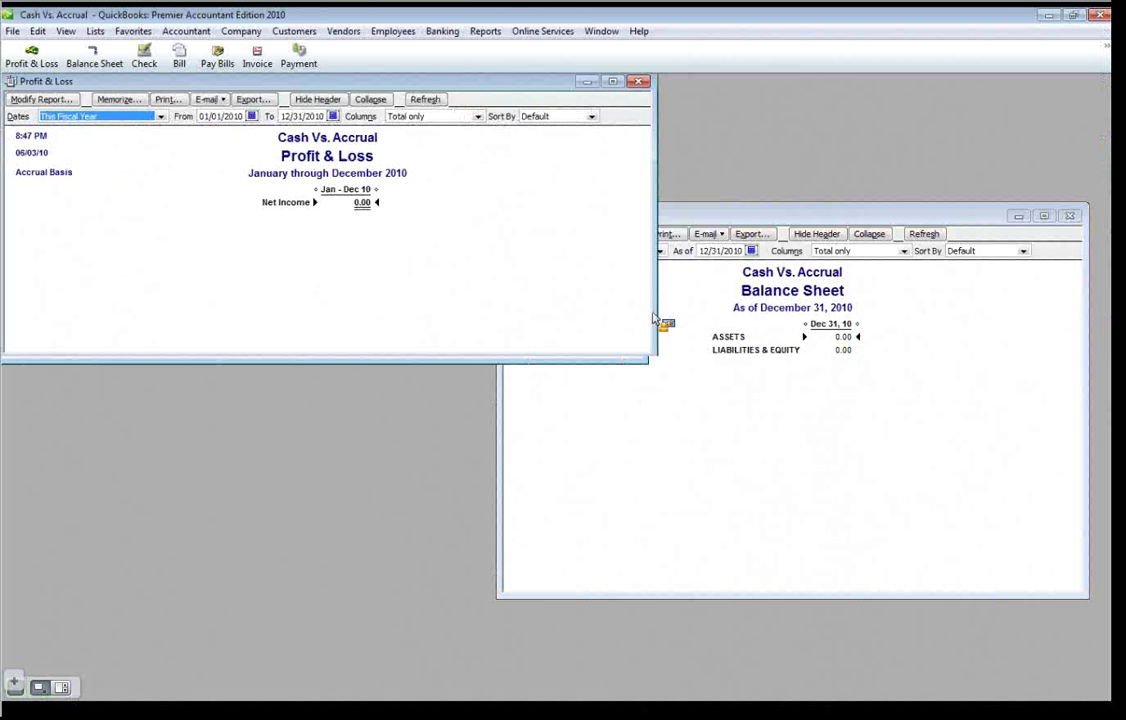
# Step: Check the 10,000.00 opening deposit in the Nerd Bank and Trust register, then close it and the Chart of Accounts
pyautogui.click(95, 31)
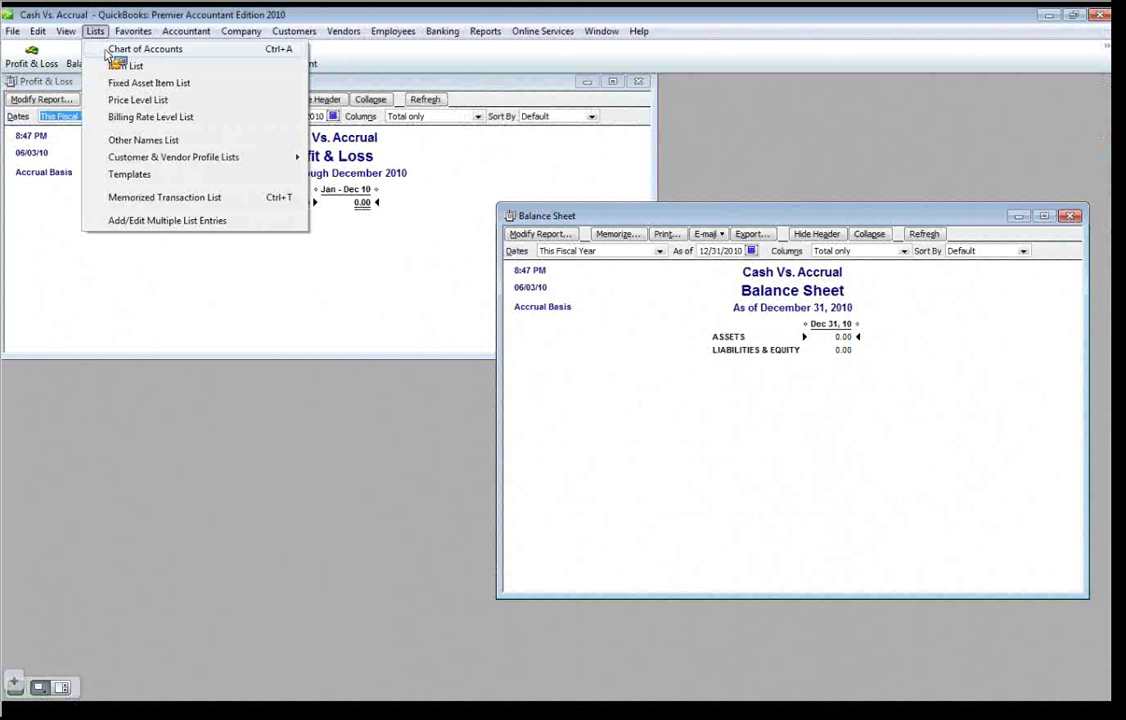
pyautogui.hotkey('ctrl', 'a')
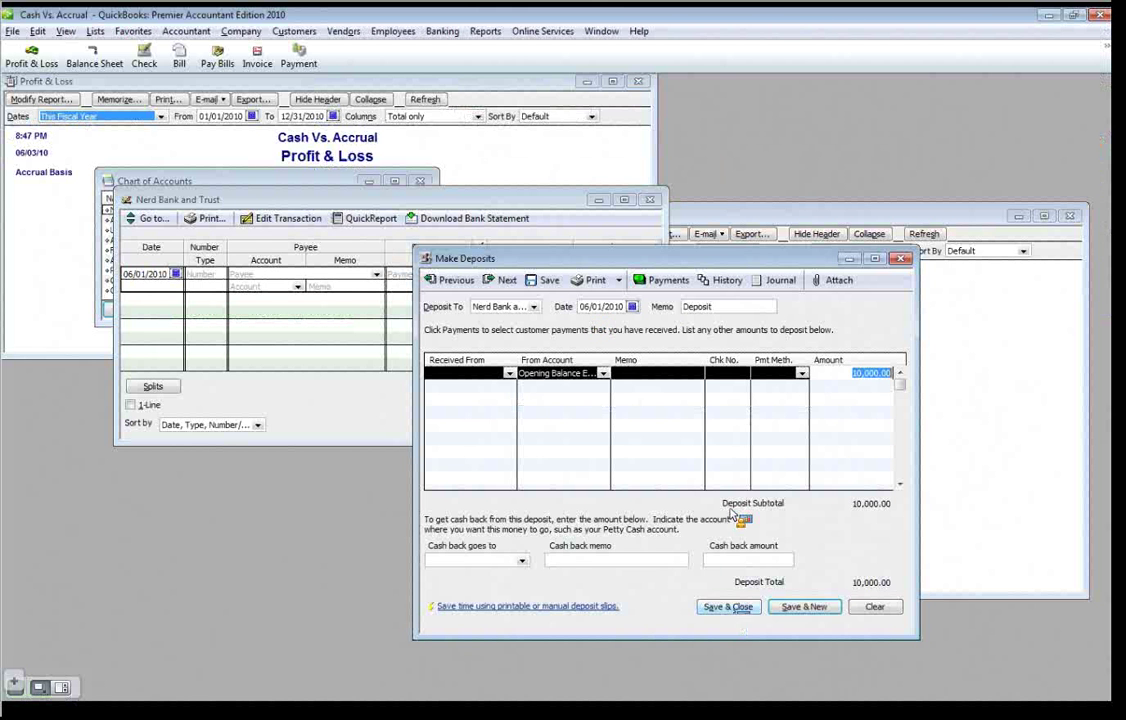
pyautogui.click(651, 201)
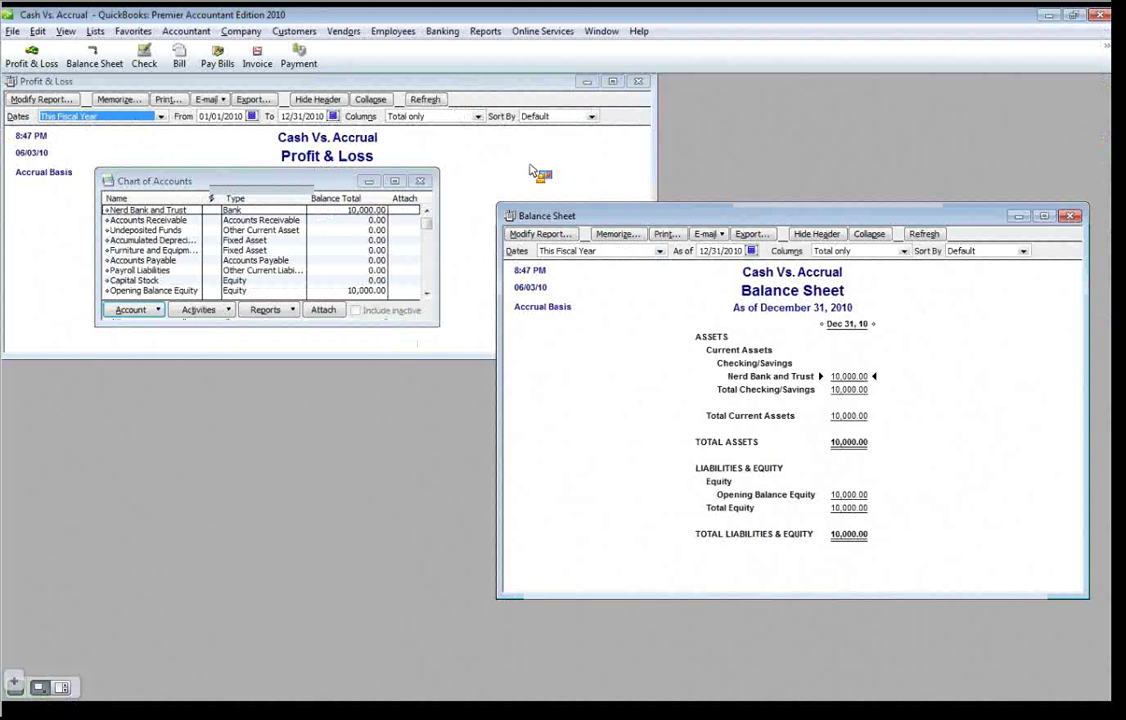
pyautogui.press('Escape')
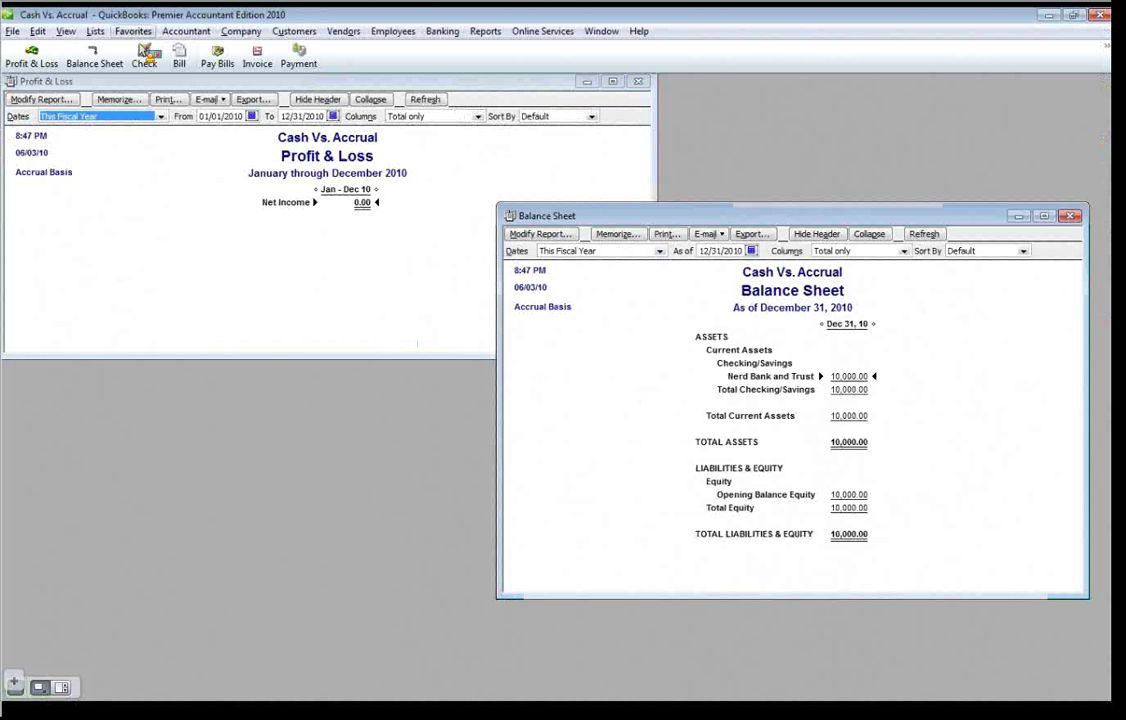
# Step: Enter a 2,500.00 rent bill for vendor landlord and save it unpaid
pyautogui.click(180, 55)
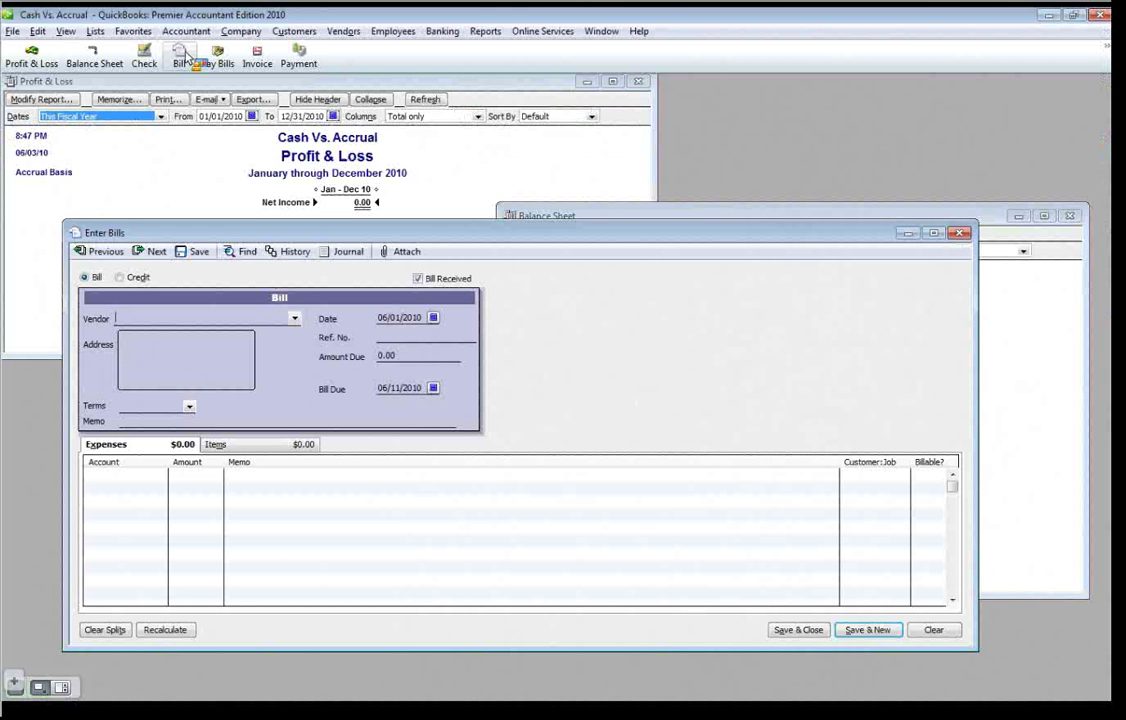
pyautogui.write('landlord')
pyautogui.press('Tab')
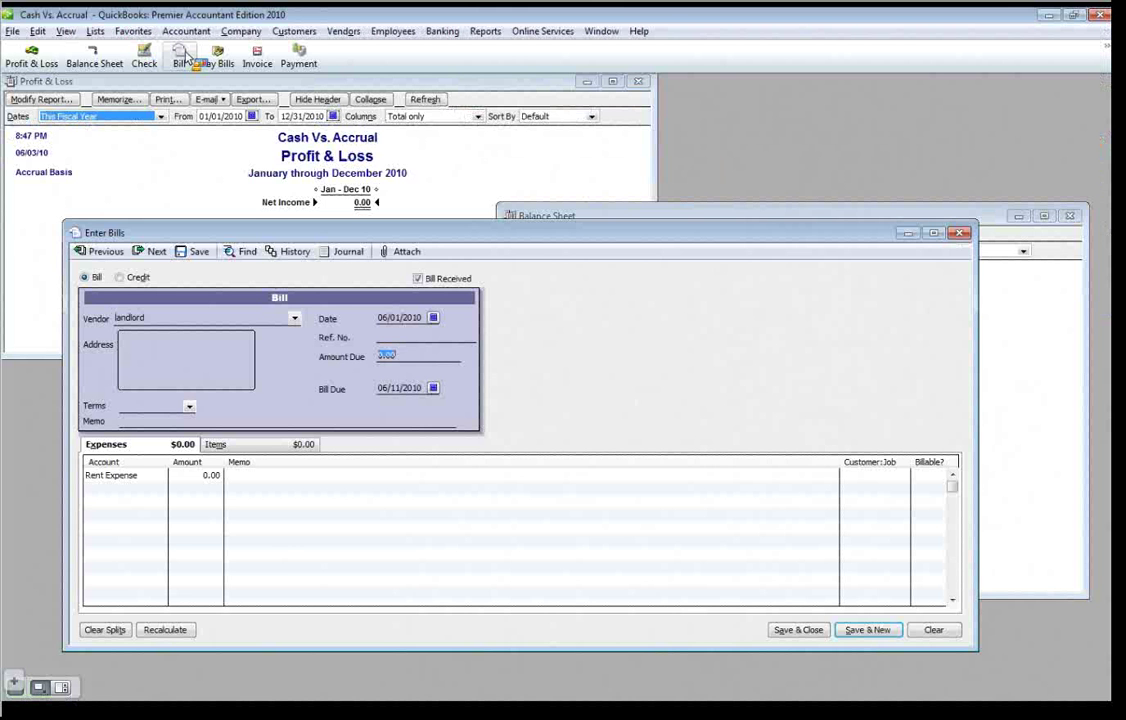
pyautogui.write('2500')
pyautogui.press('Tab')
pyautogui.press('Tab')
pyautogui.press('Tab')
pyautogui.click(798, 630)
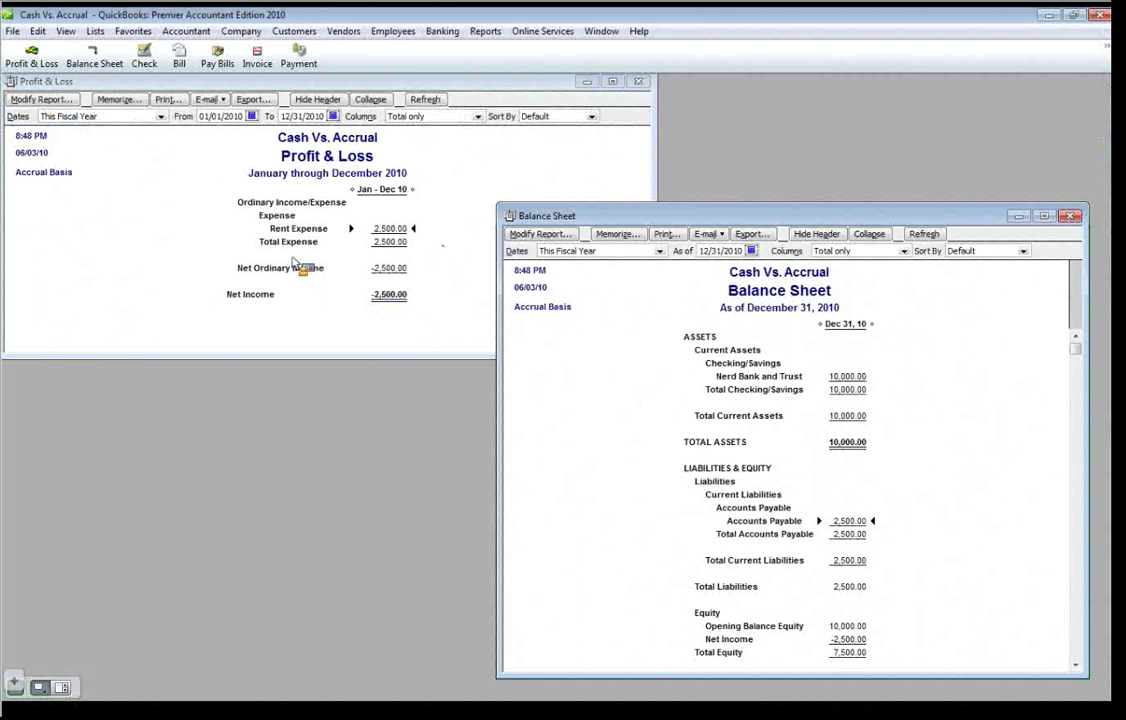
# Step: Switch the Profit & Loss report basis to Cash
pyautogui.click(56, 101)
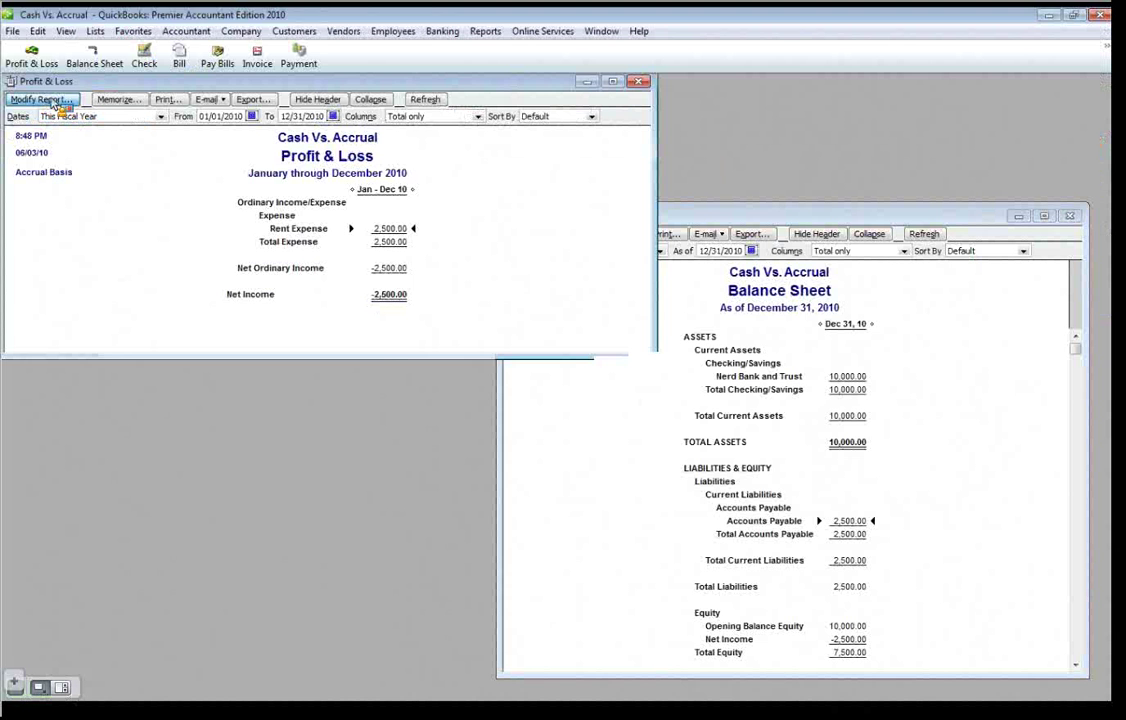
pyautogui.click(42, 100)
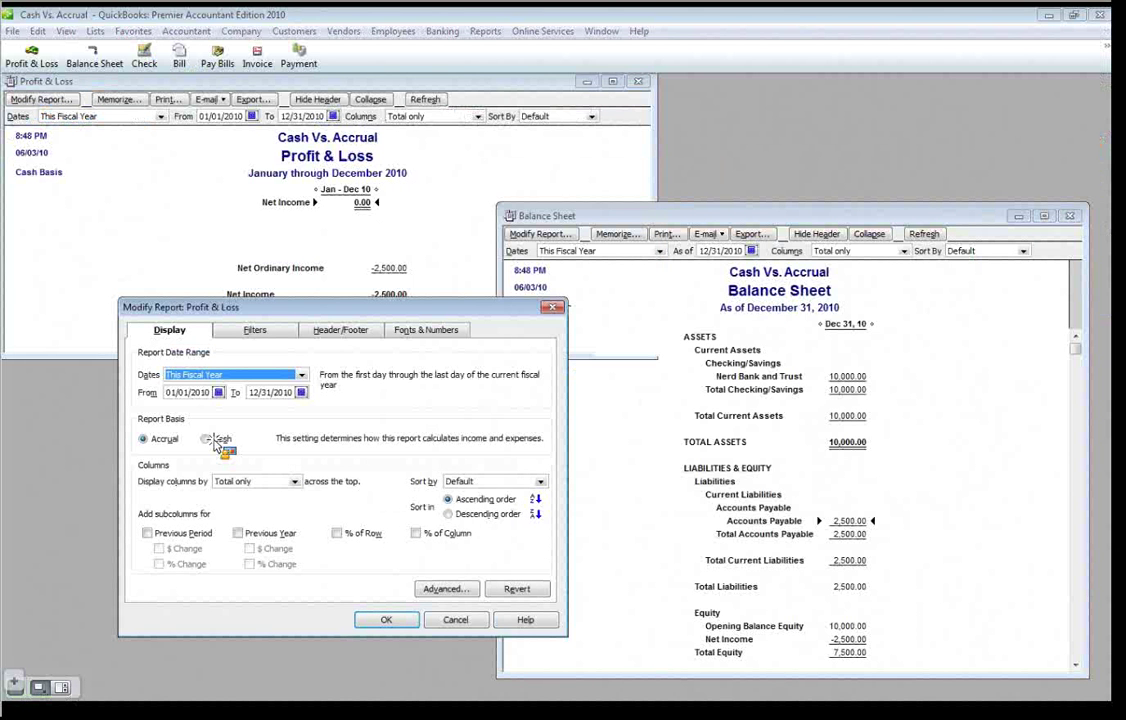
pyautogui.click(386, 620)
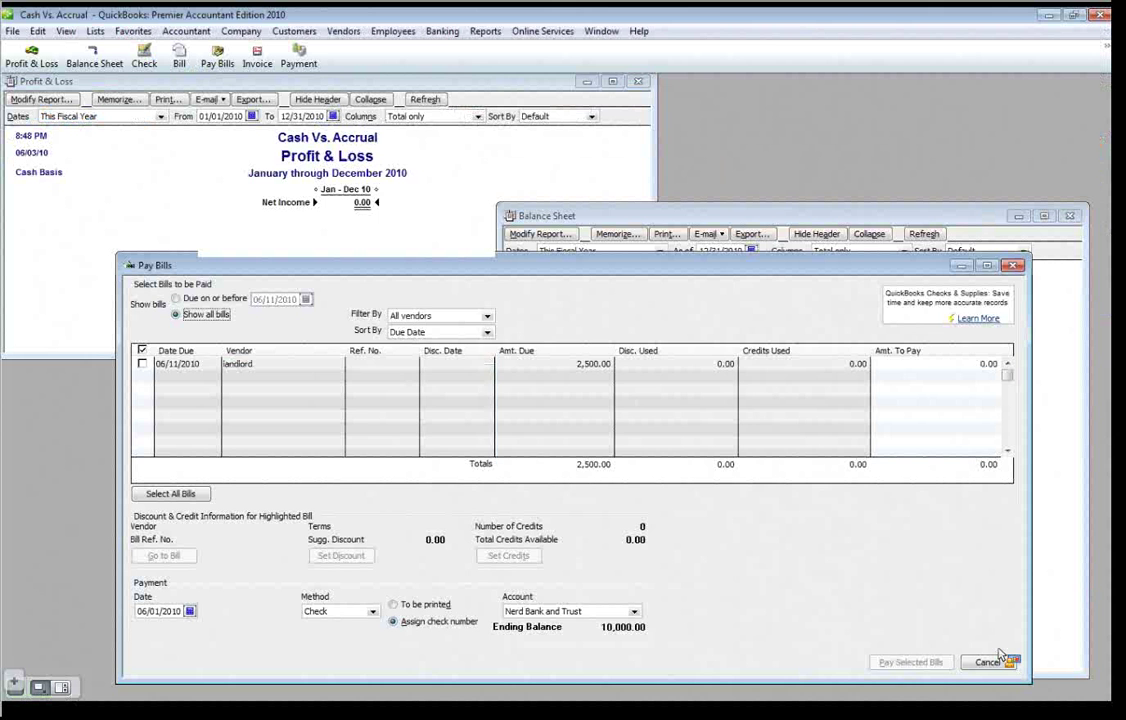
# Step: Pay the landlord's 2,500.00 bill and open the Balance Sheet's report settings
pyautogui.click(170, 493)
pyautogui.click(910, 662)
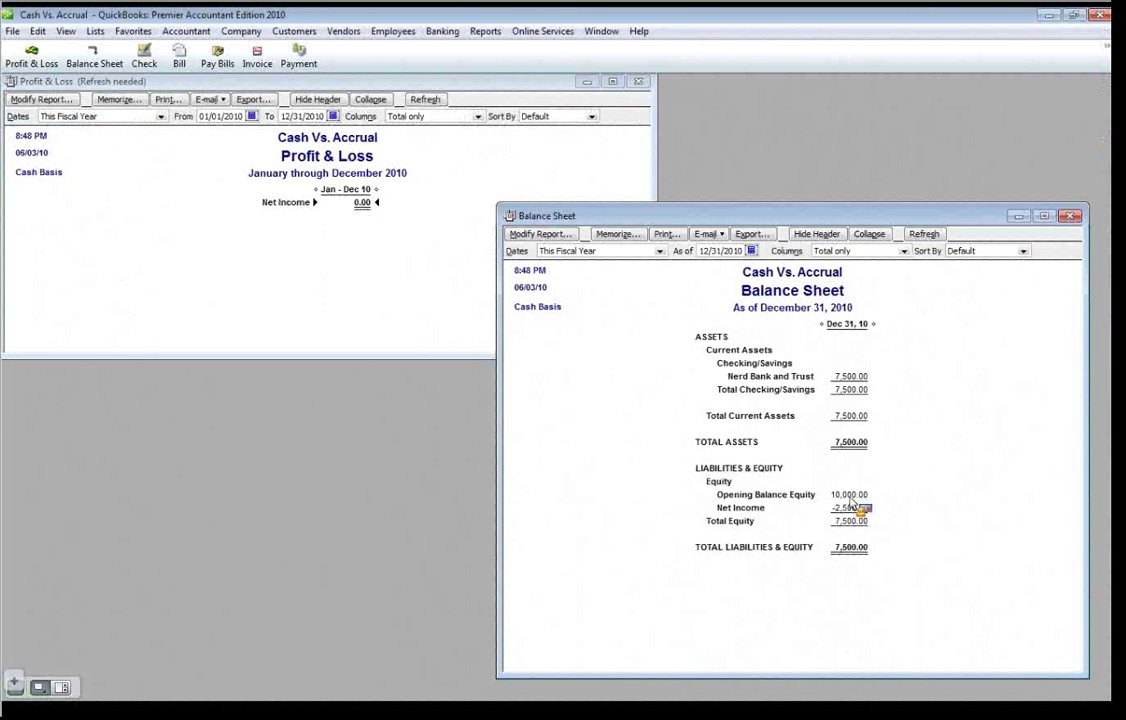
pyautogui.click(540, 233)
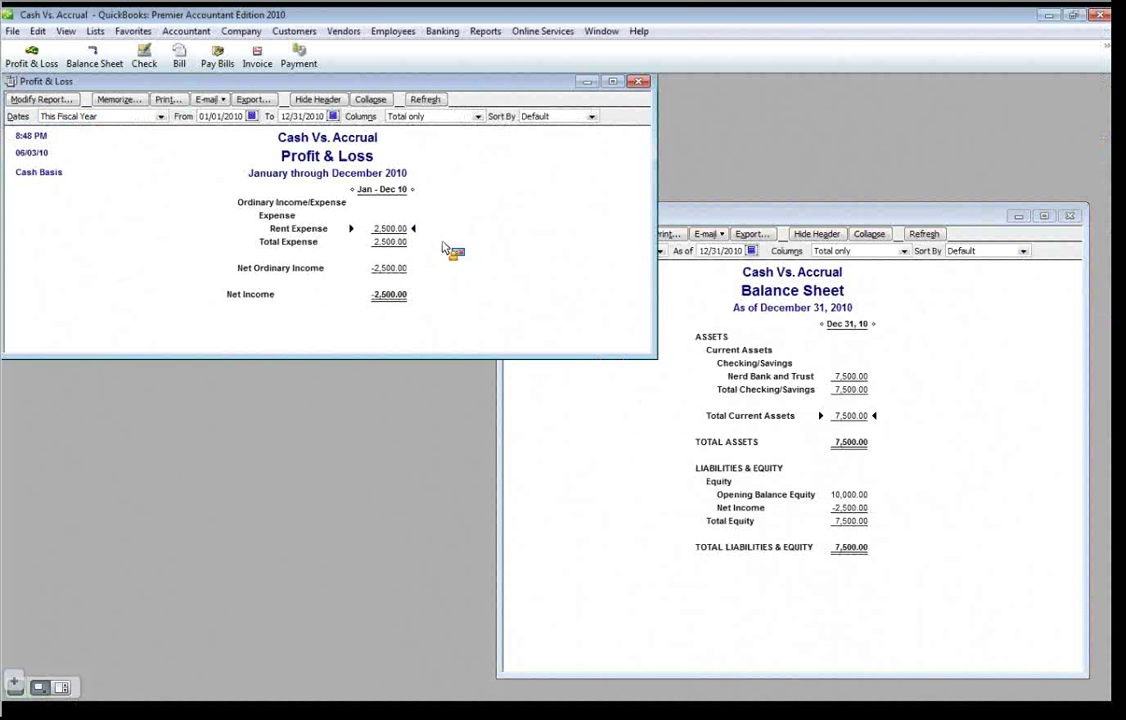
# Step: Return the Profit & Loss to Accrual basis and bring the Balance Sheet forward
pyautogui.click(28, 101)
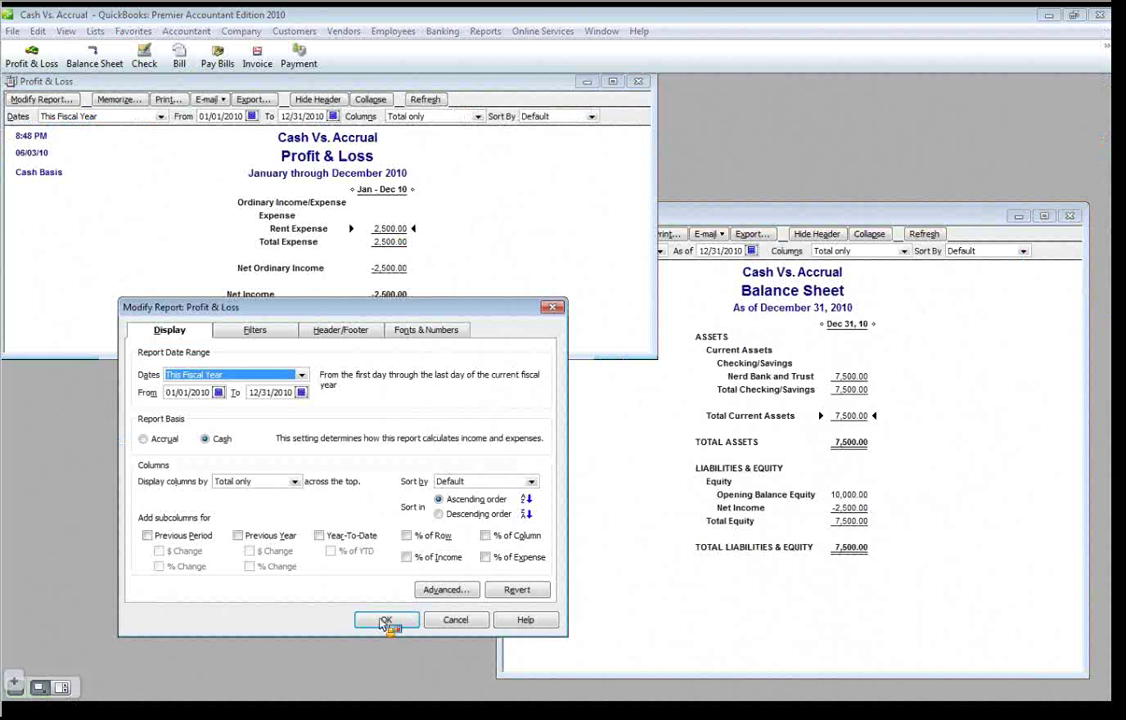
pyautogui.hotkey('alt', 'a')
pyautogui.press('Return')
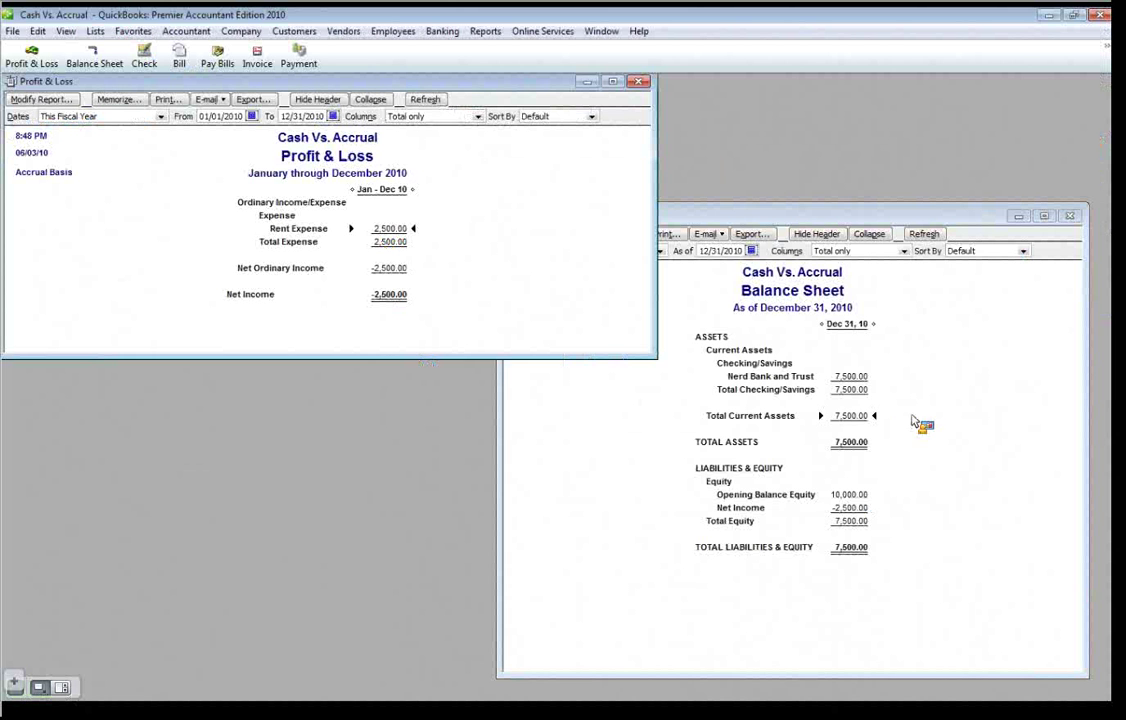
pyautogui.click(860, 395)
pyautogui.click(855, 378)
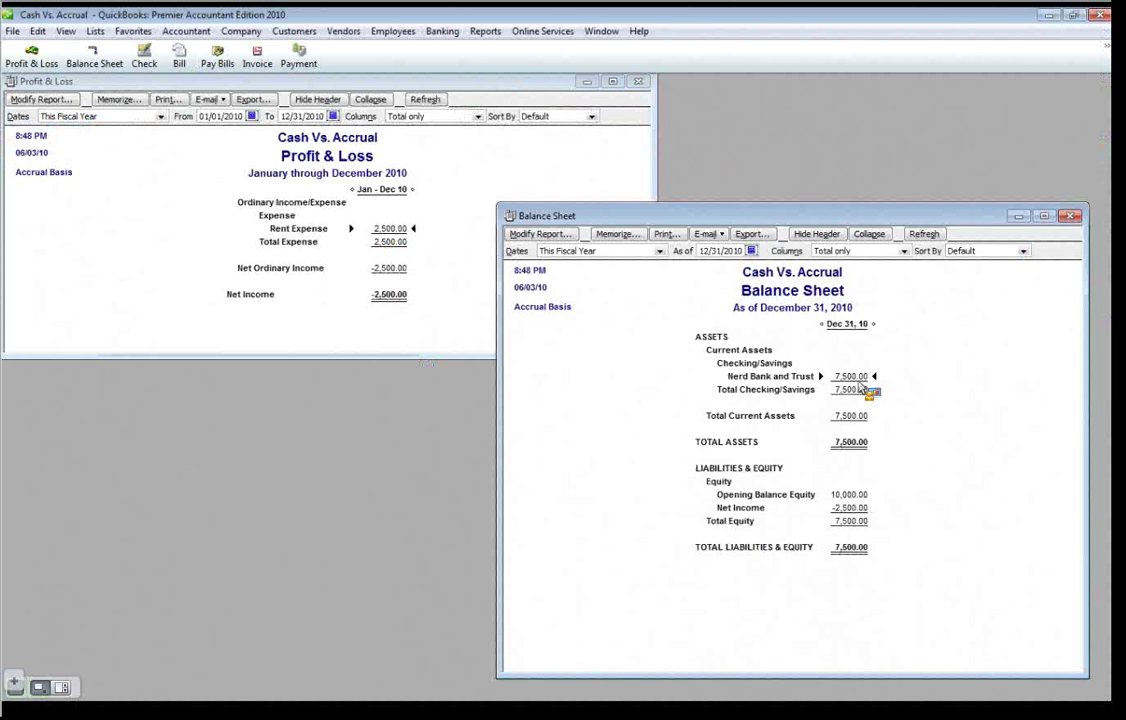
# Step: Invoice CUSTOMER 4,000.00 for the SVC service item and save it
pyautogui.click(248, 60)
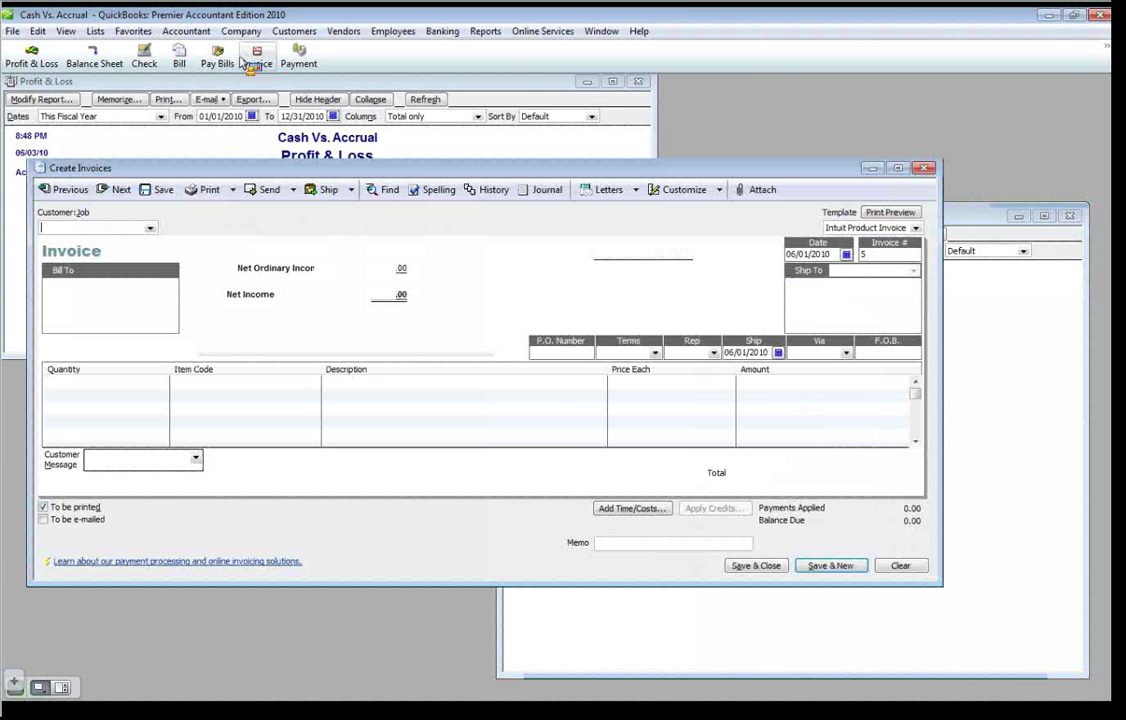
pyautogui.write('CUSTOMER')
pyautogui.press('Tab')
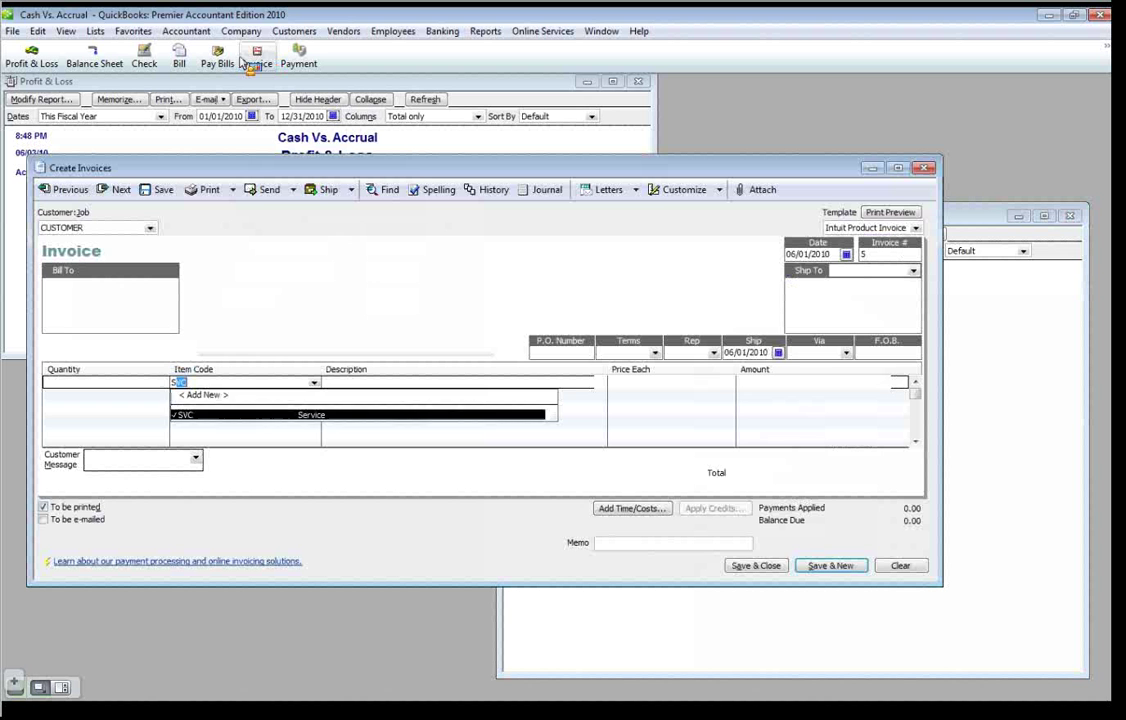
pyautogui.write('SVC')
pyautogui.press('Tab')
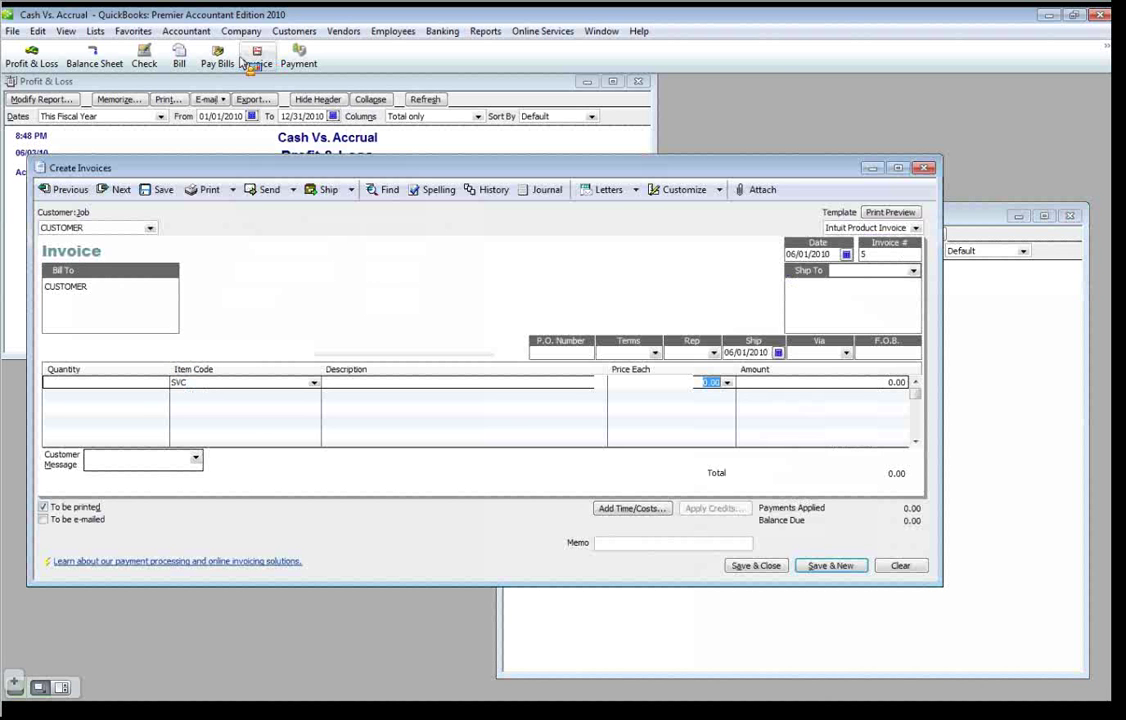
pyautogui.write('4,000')
pyautogui.press('Tab')
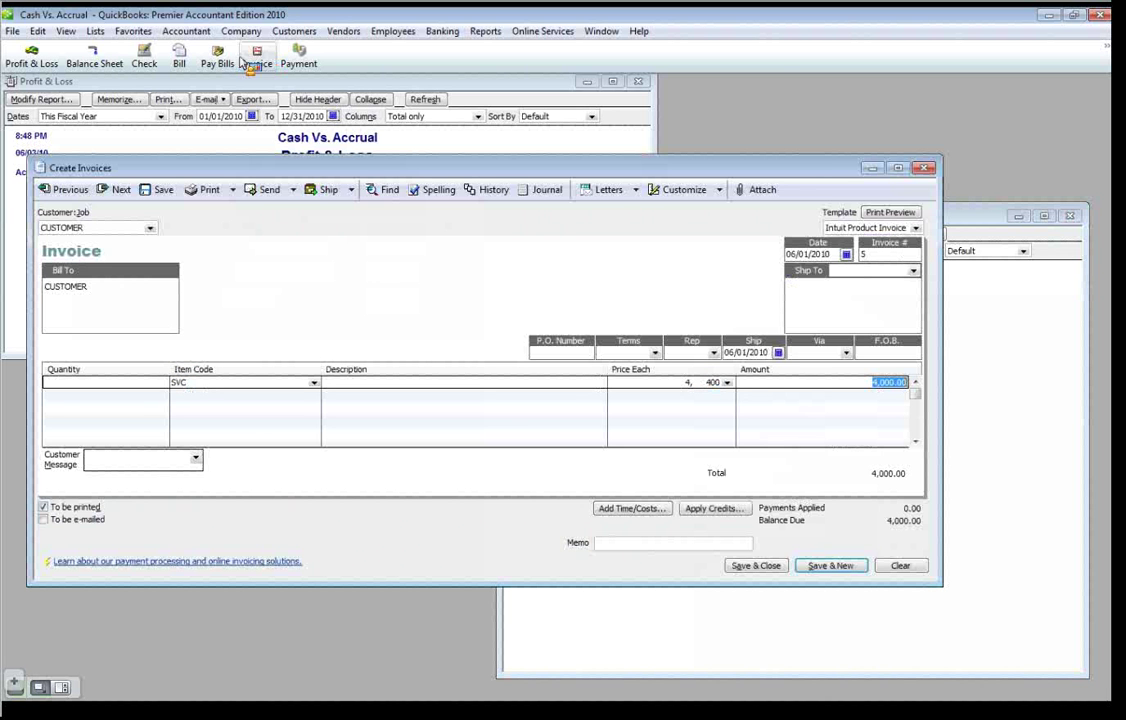
pyautogui.click(756, 566)
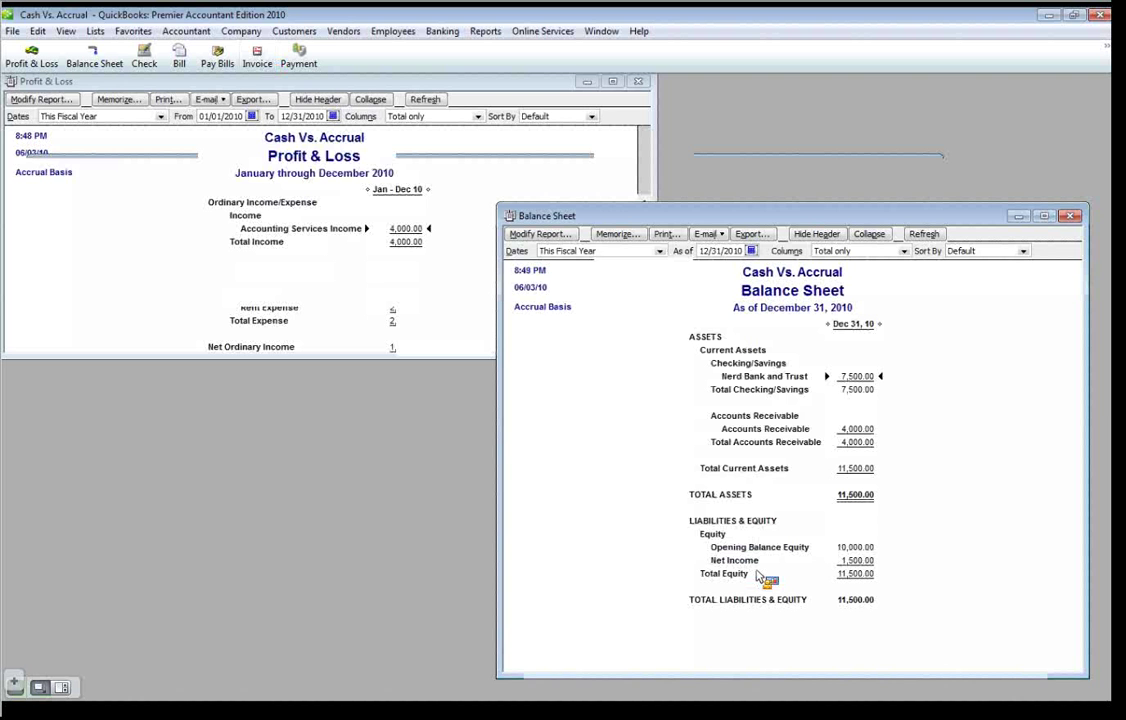
# Step: Review the updated Profit & Loss and Balance Sheet reports
pyautogui.click(400, 242)
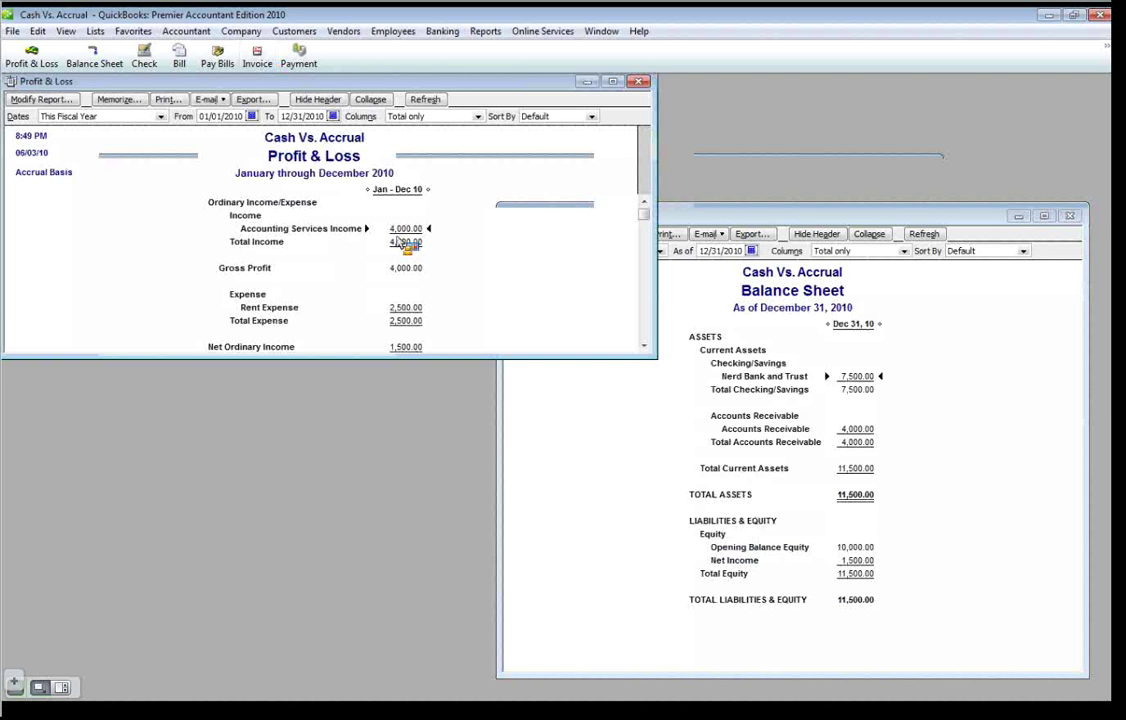
pyautogui.click(855, 442)
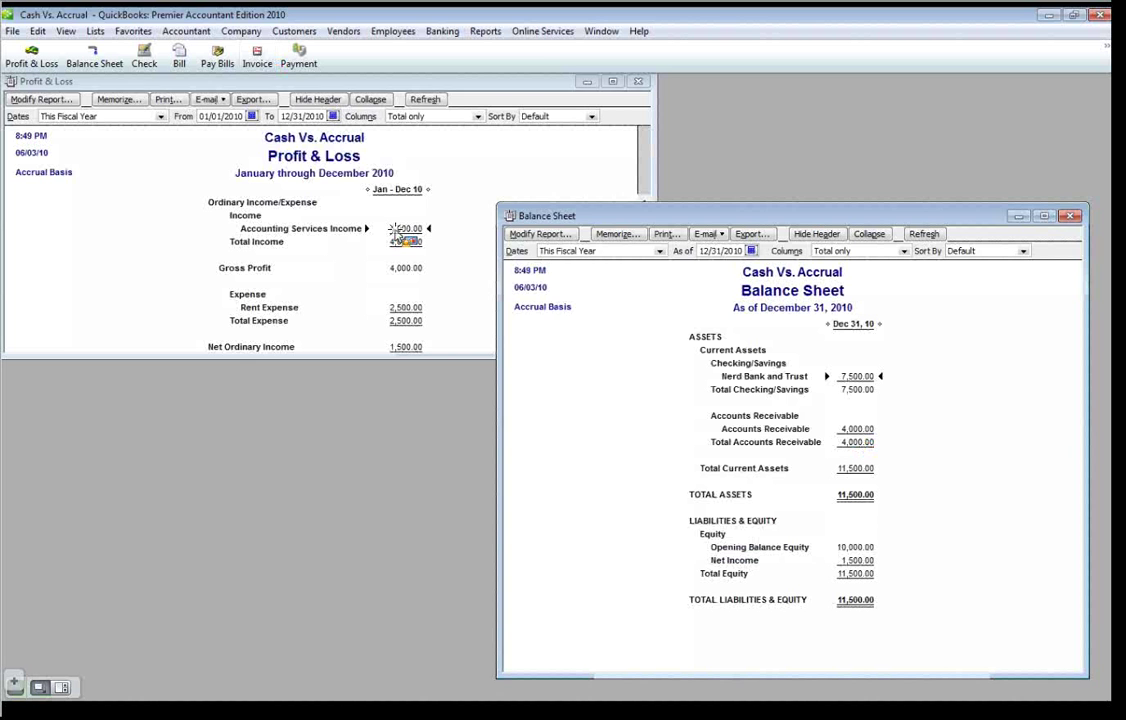
pyautogui.click(66, 131)
# Step: Apply Cash basis to the reports and check Total Other Current Assets for Undeposited Funds
pyautogui.click(42, 99)
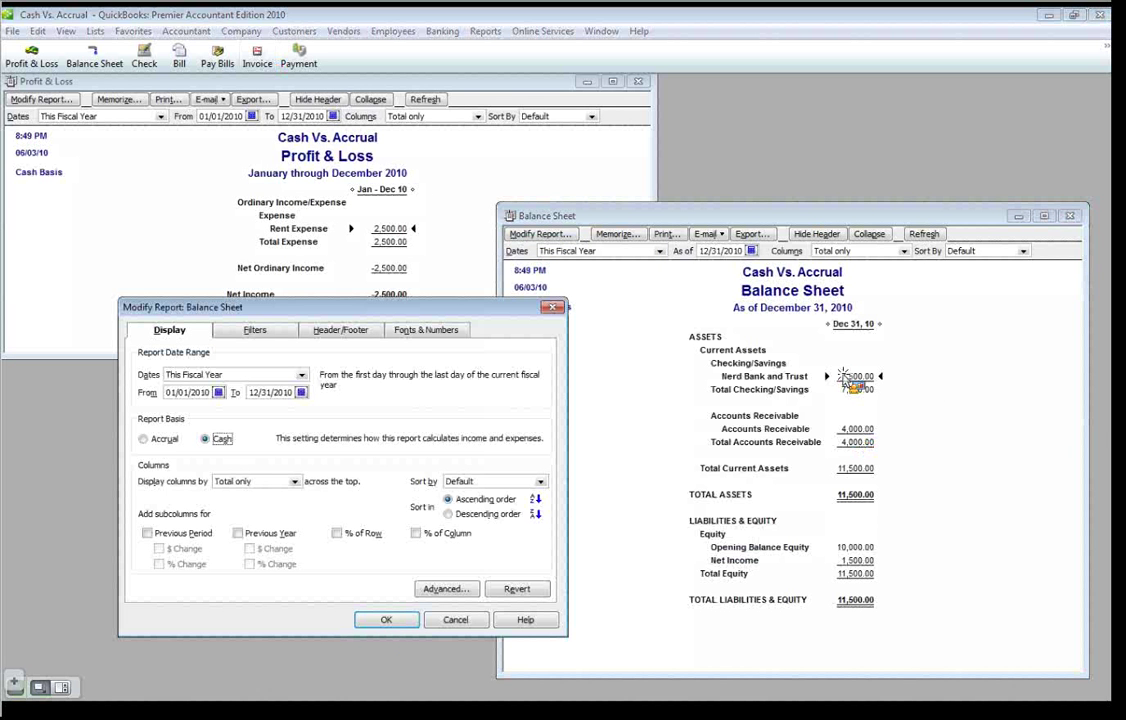
pyautogui.press('Return')
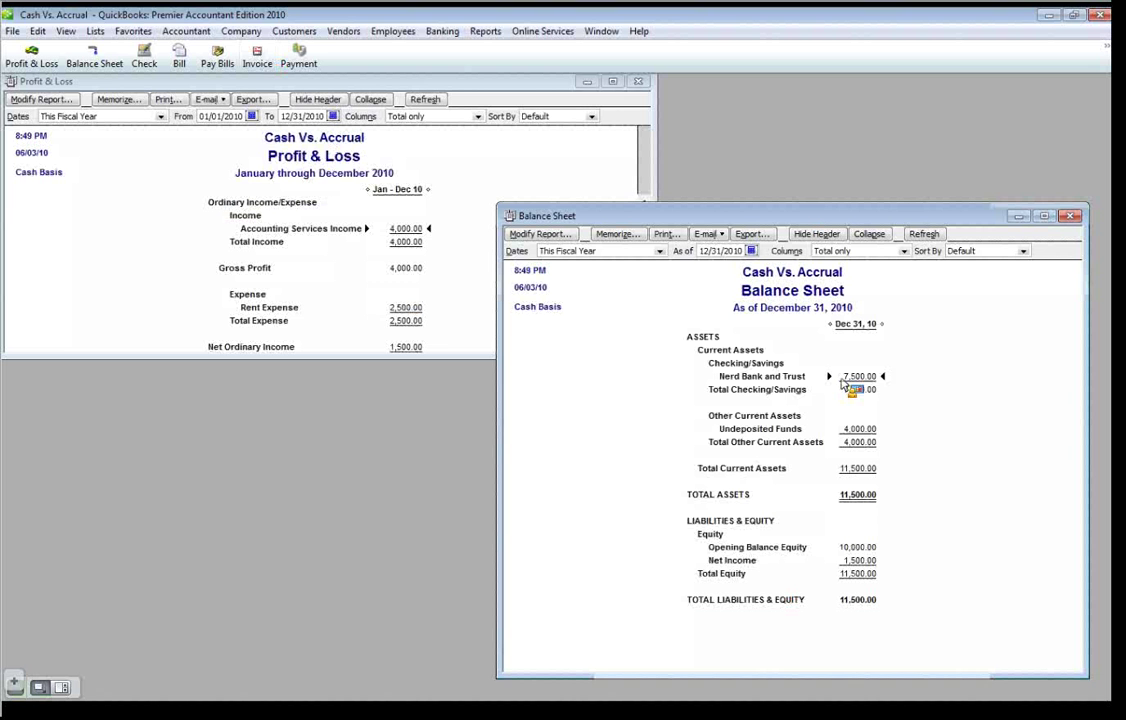
pyautogui.click(860, 442)
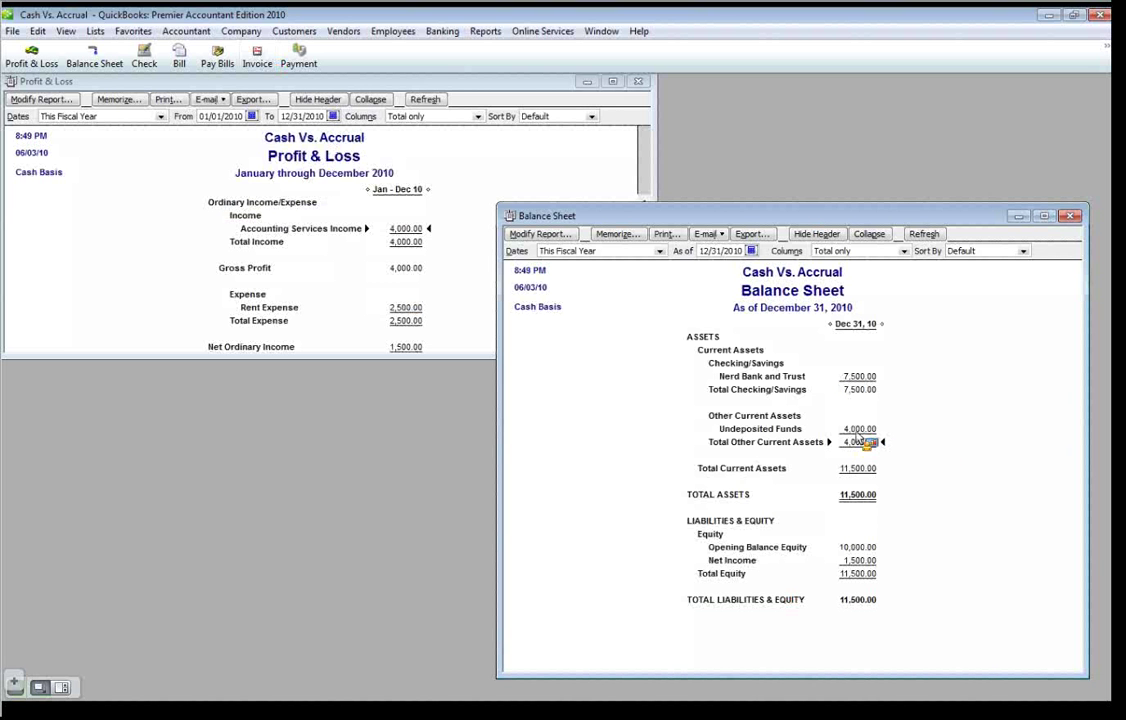
# Step: Deposit the customer's 4,000.00 payment into Nerd Bank and Trust via Make Deposits
pyautogui.click(441, 31)
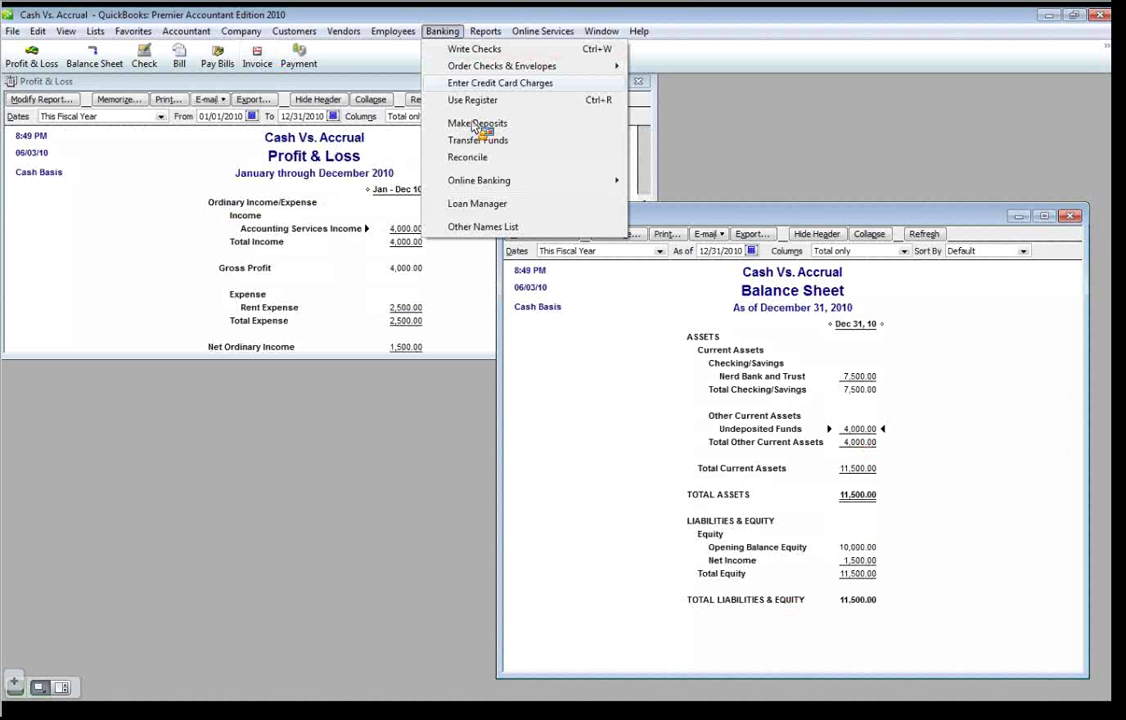
pyautogui.click(477, 123)
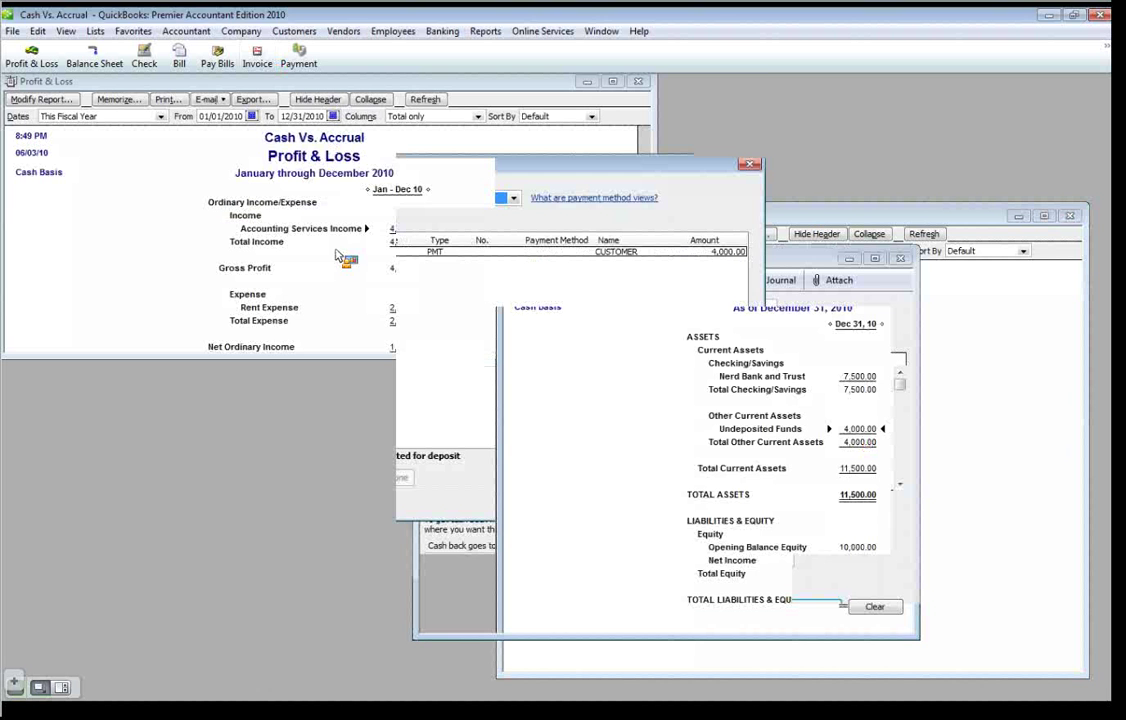
pyautogui.click(603, 503)
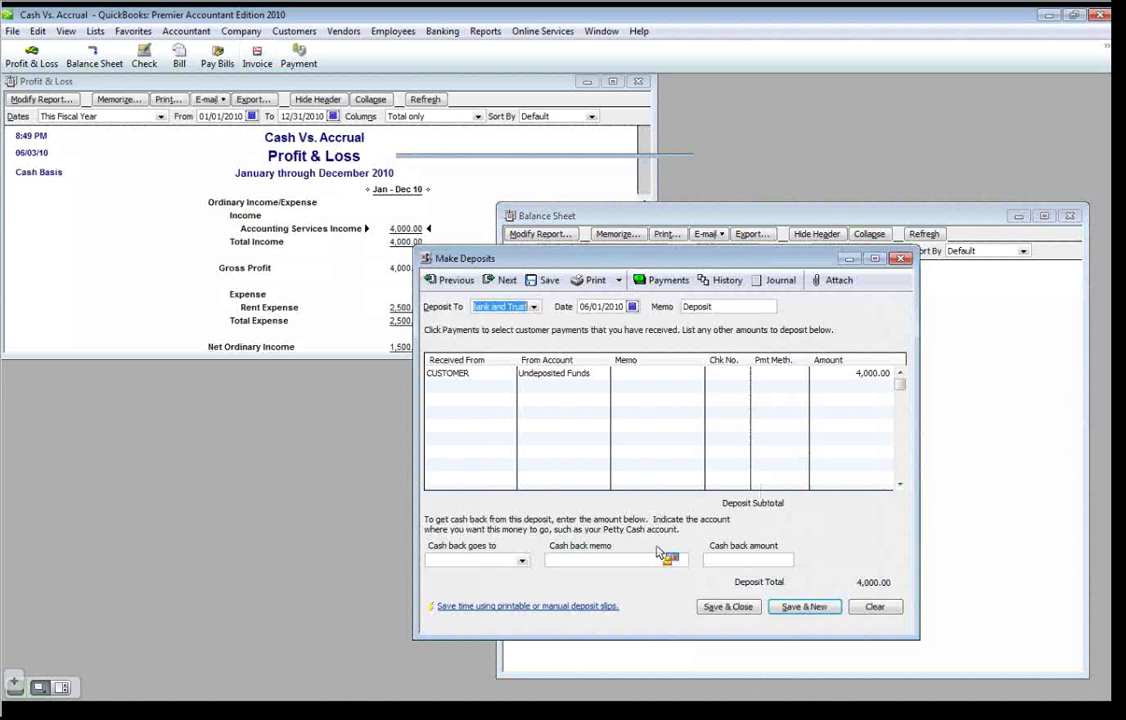
pyautogui.click(728, 606)
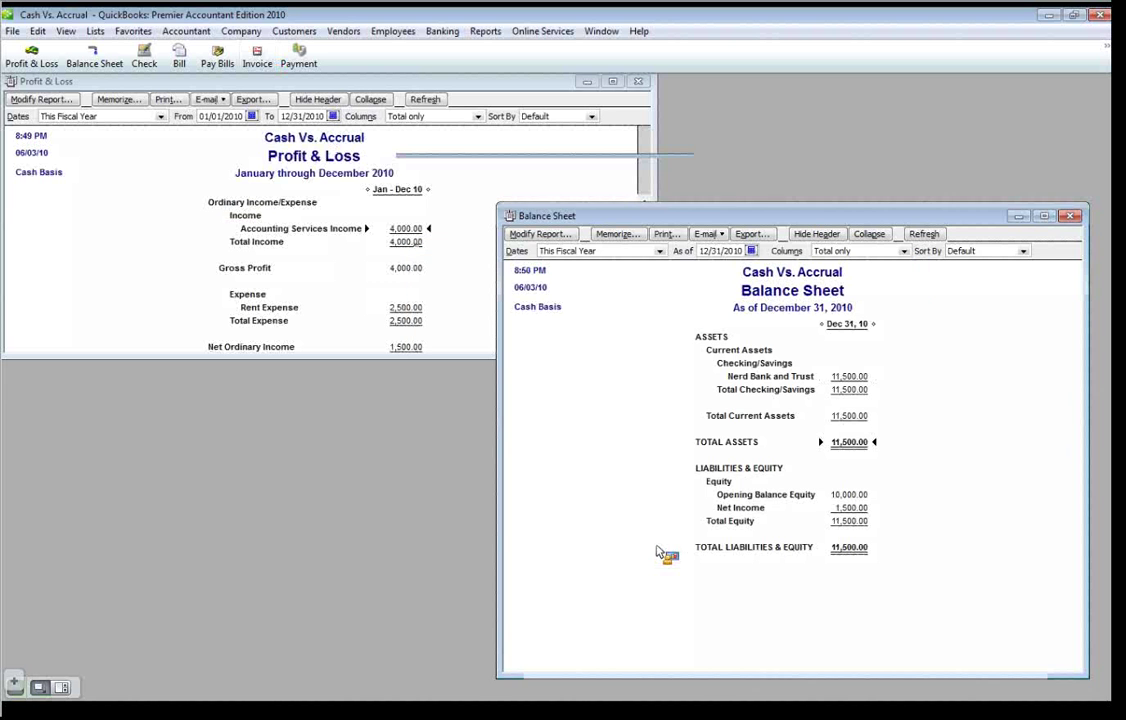
# Step: Enlarge the Profit & Loss to show Net Income and switch it to Accrual basis
pyautogui.click(850, 378)
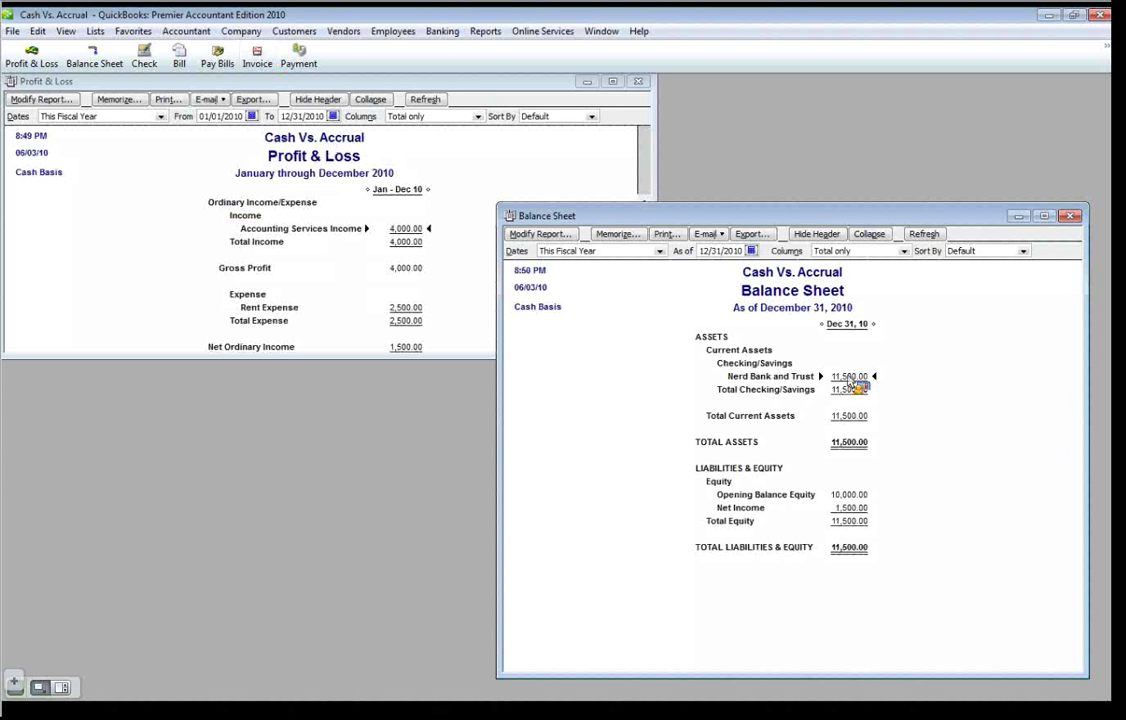
pyautogui.moveTo(850, 378); pyautogui.dragTo(418, 205)
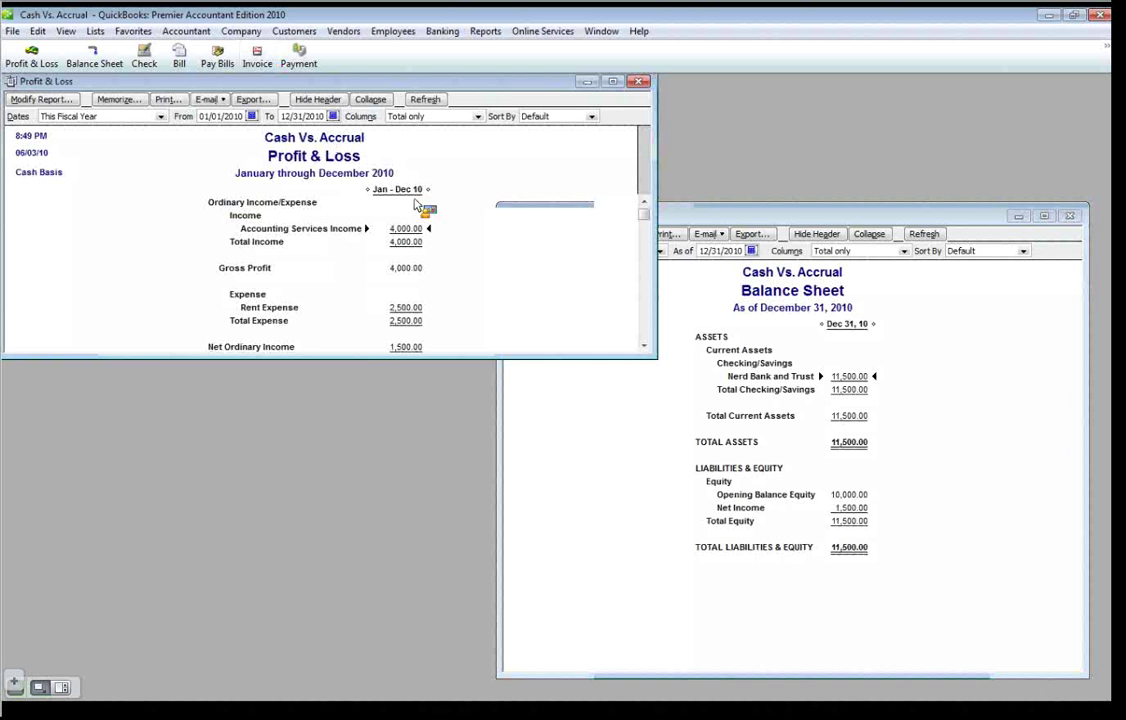
pyautogui.moveTo(360, 356); pyautogui.dragTo(364, 388)
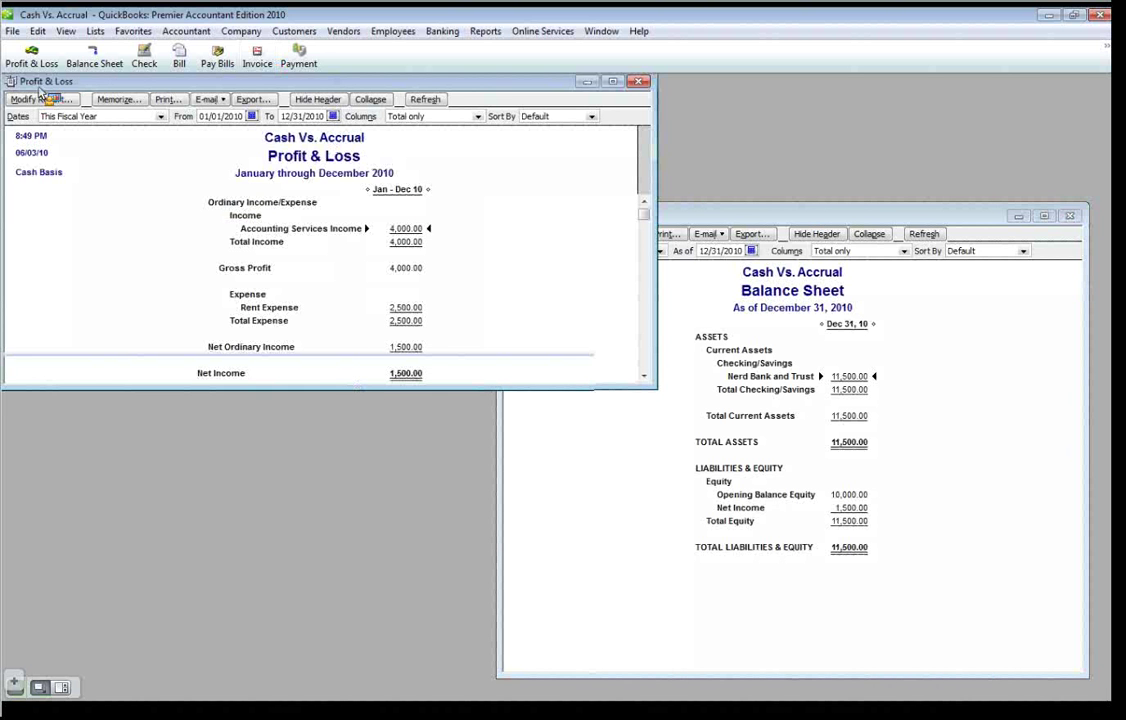
pyautogui.click(41, 99)
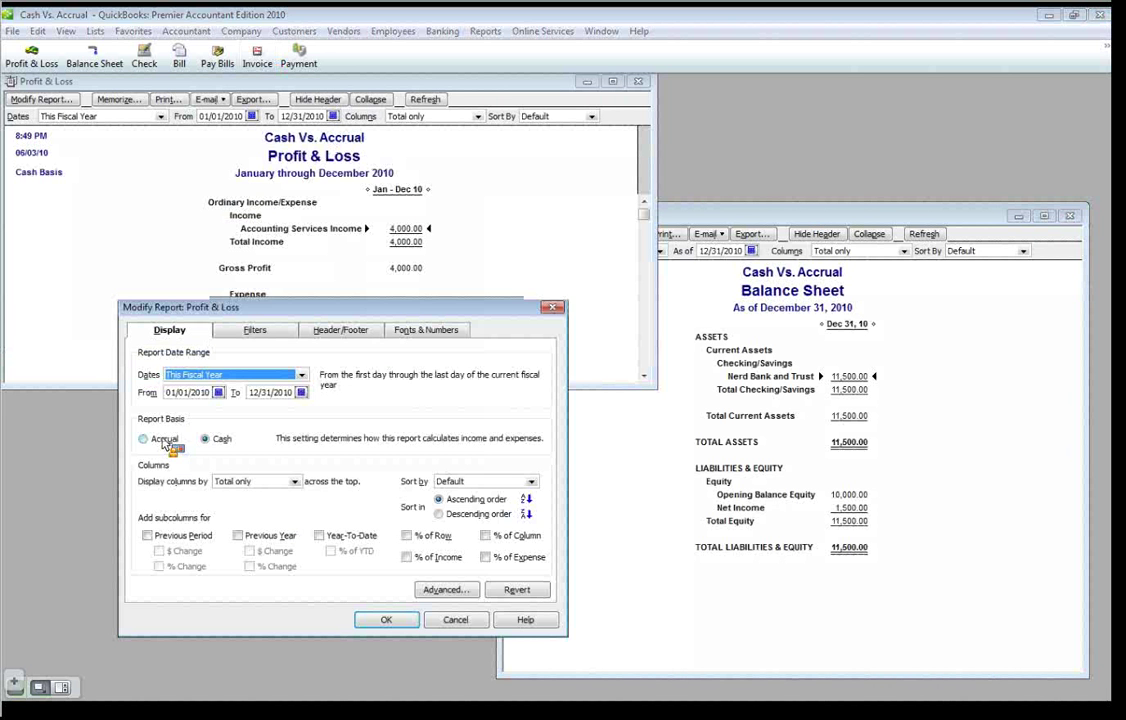
pyautogui.click(388, 620)
# Step: Switch the Balance Sheet to Accrual basis and reposition its window
pyautogui.click(530, 238)
pyautogui.click(530, 236)
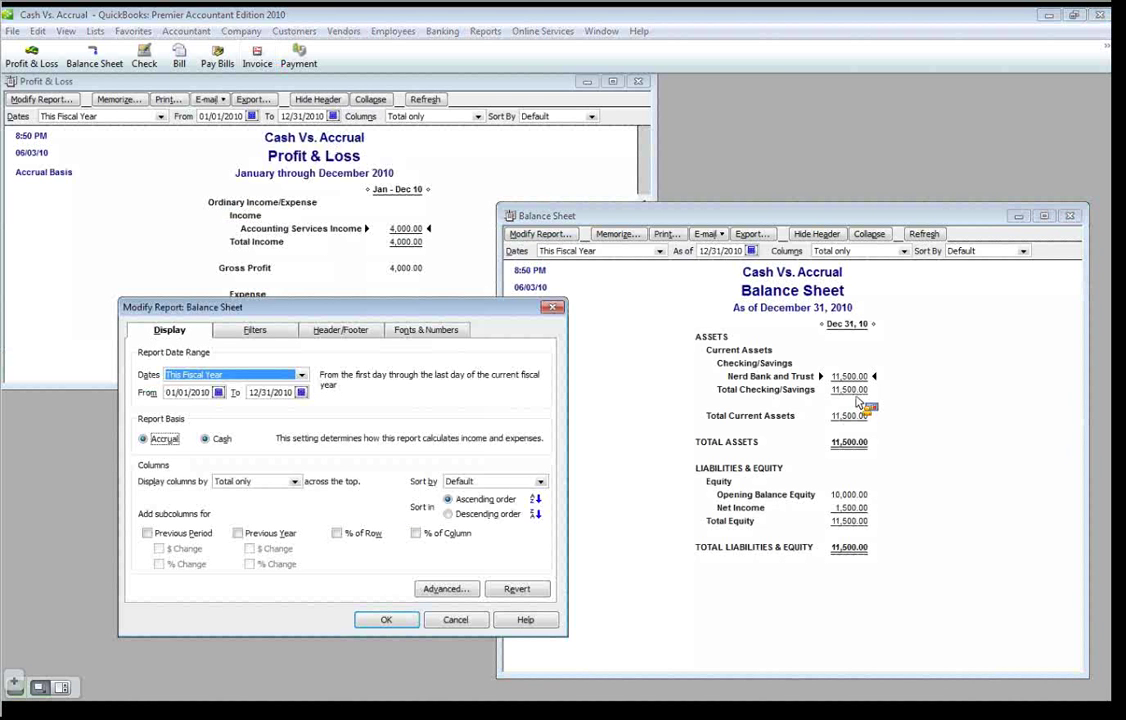
pyautogui.press('Return')
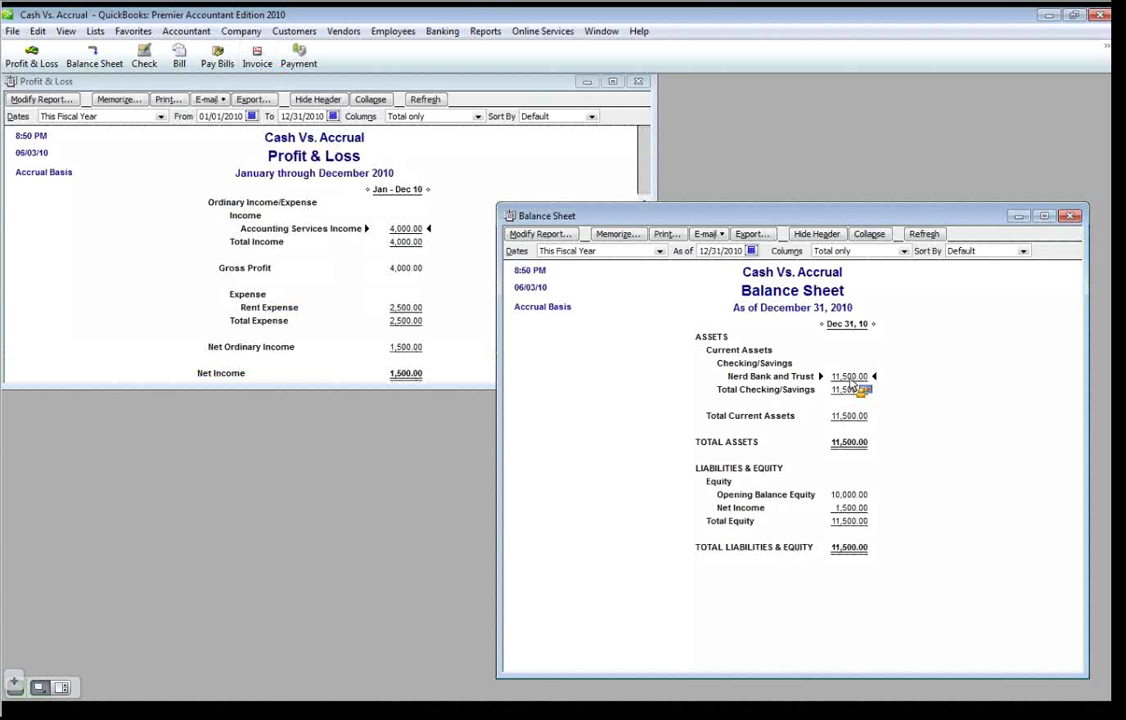
pyautogui.moveTo(721, 214); pyautogui.dragTo(725, 208)
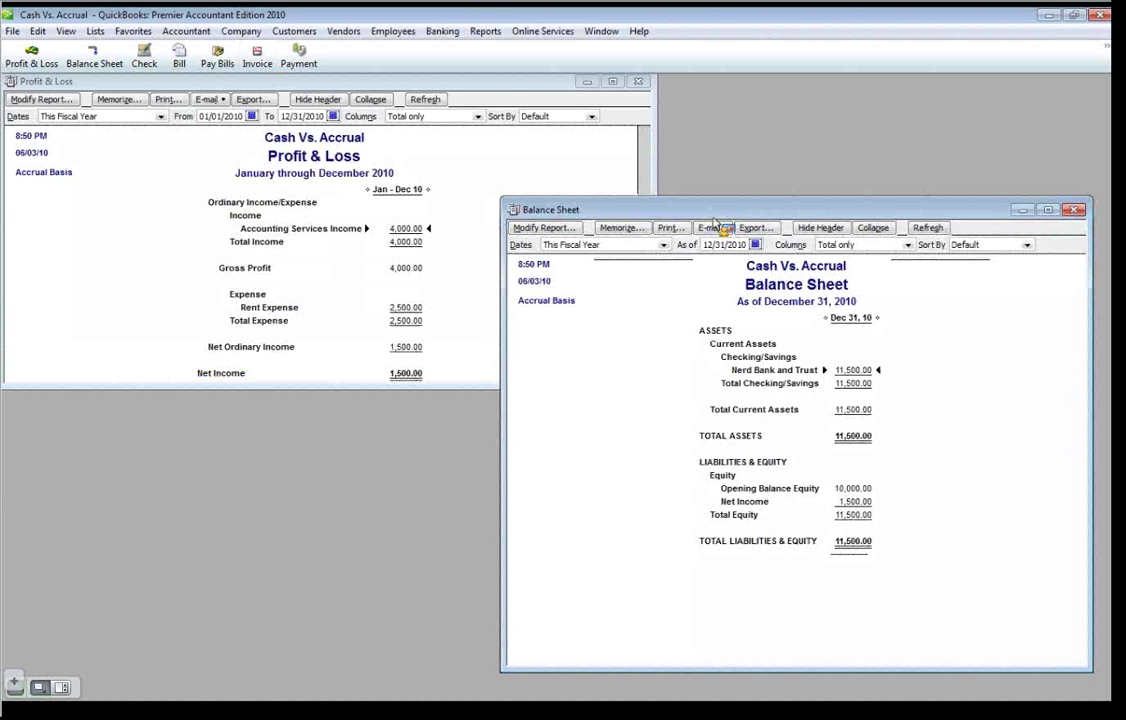
pyautogui.moveTo(714, 222); pyautogui.dragTo(706, 231)
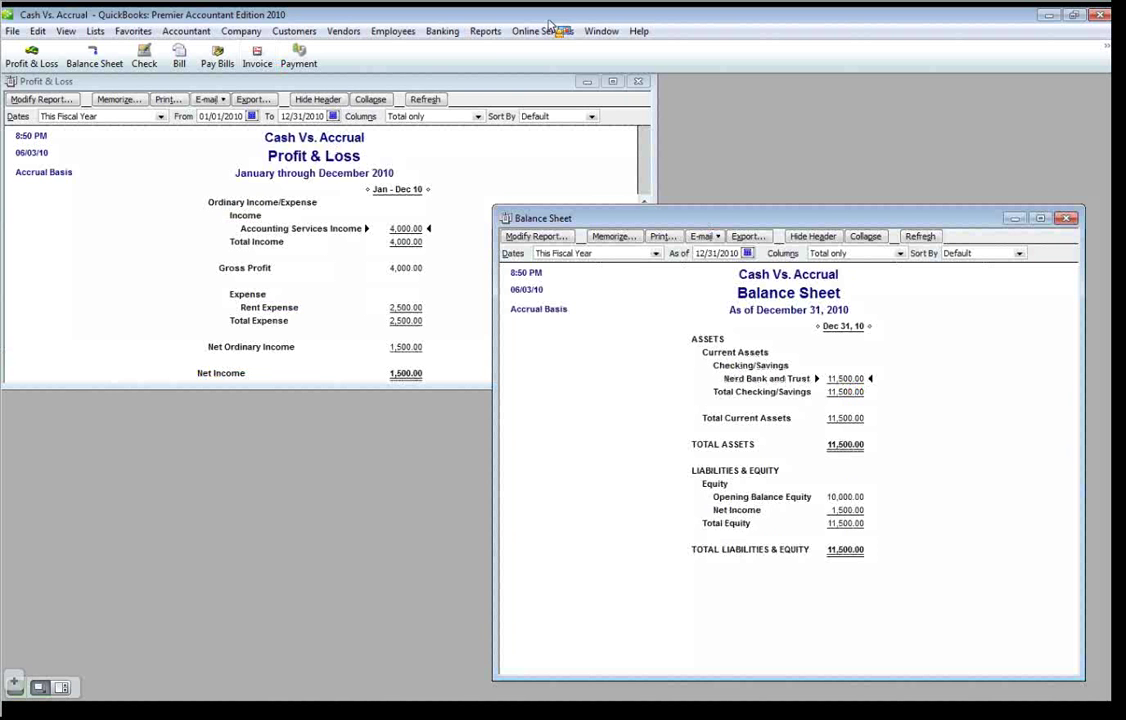
# Step: Open the Statement of Cash Flows from Company & Financial reports and nudge its window into place
pyautogui.click(485, 31)
pyautogui.moveTo(536, 140)
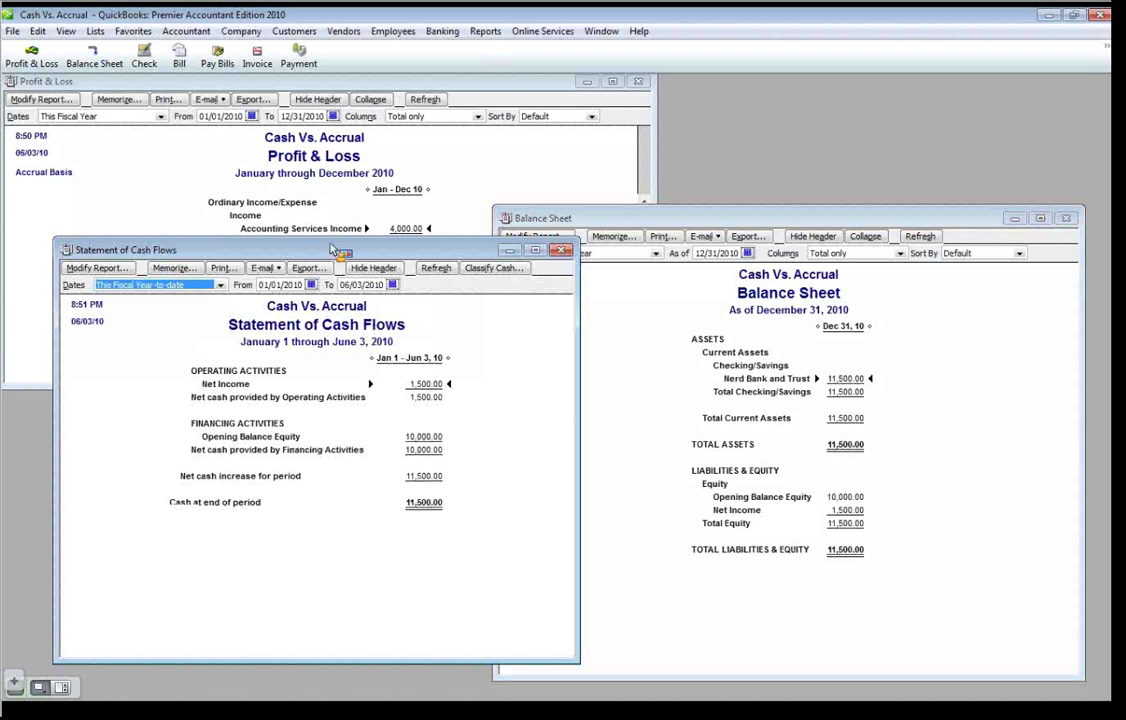
pyautogui.moveTo(333, 248); pyautogui.dragTo(331, 247)
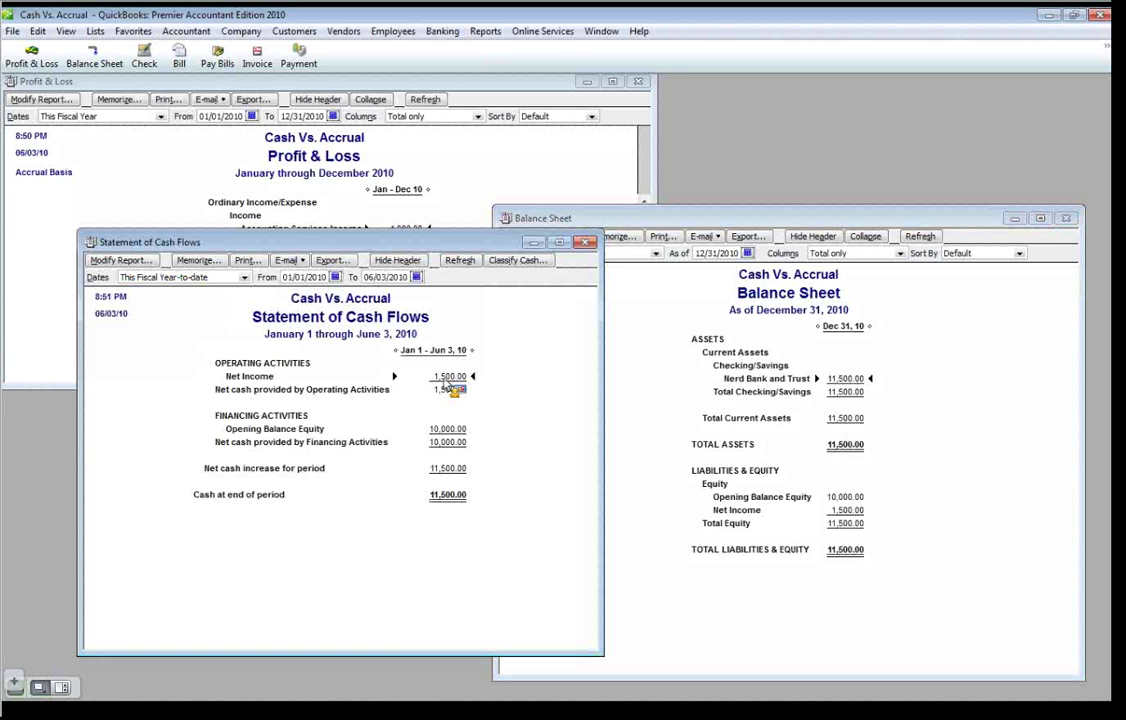
# Step: QuickZoom Net Income back to the Profit & Loss, then select the Opening Balance Equity line
pyautogui.doubleClick(450, 378)
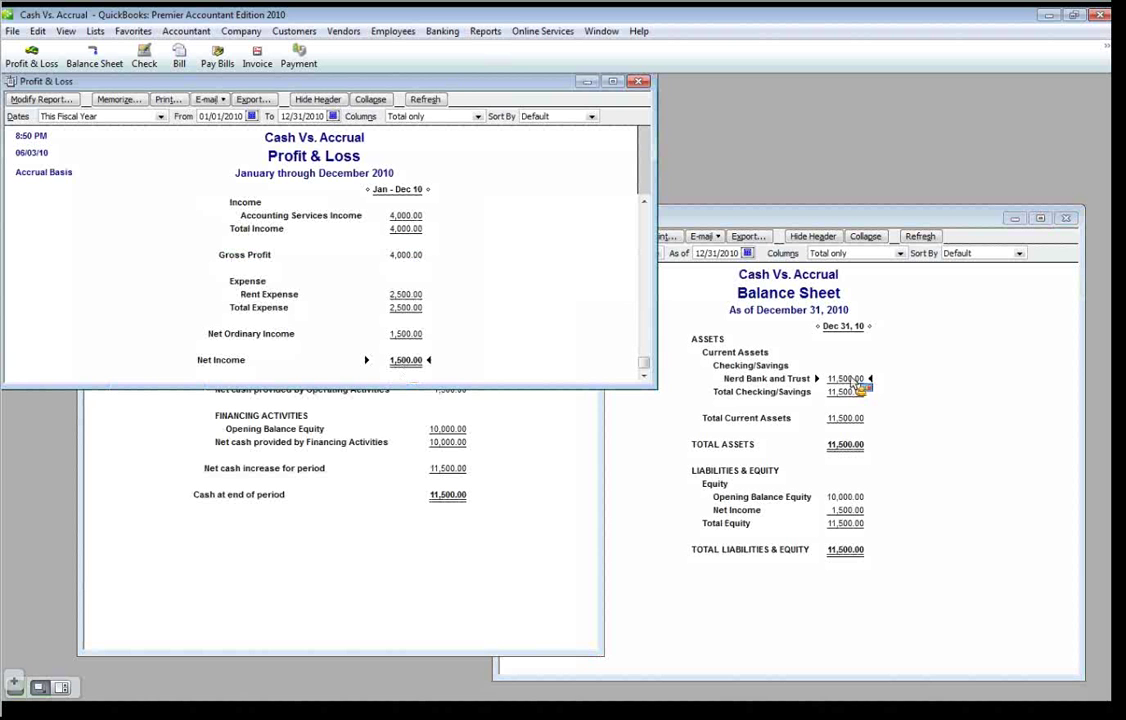
pyautogui.click(414, 476)
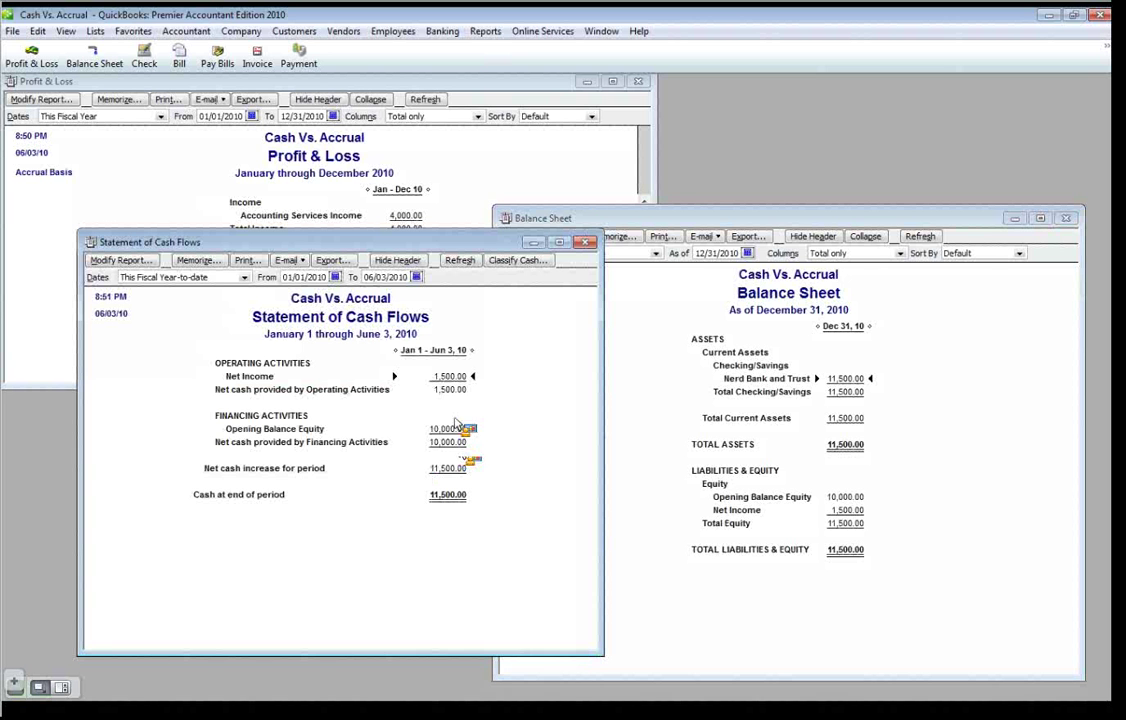
pyautogui.click(464, 431)
# Step: Move the Statement of Cash Flows aside and open the check that paid the rent bill
pyautogui.moveTo(240, 242); pyautogui.dragTo(316, 281)
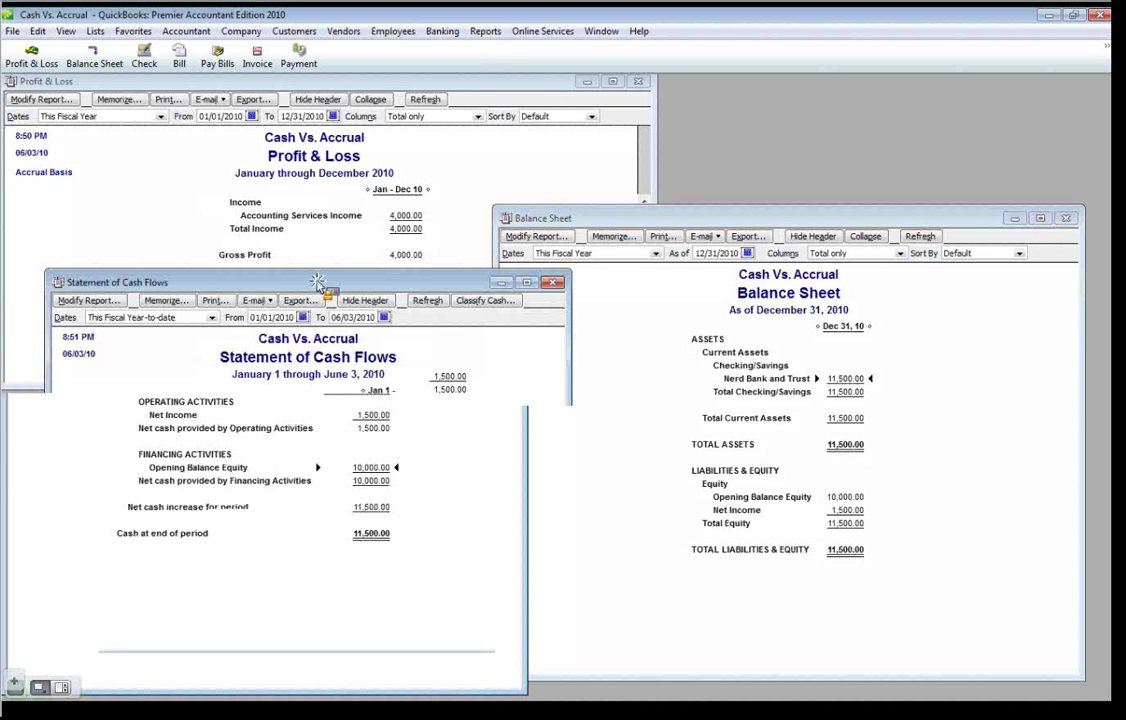
pyautogui.click(368, 266)
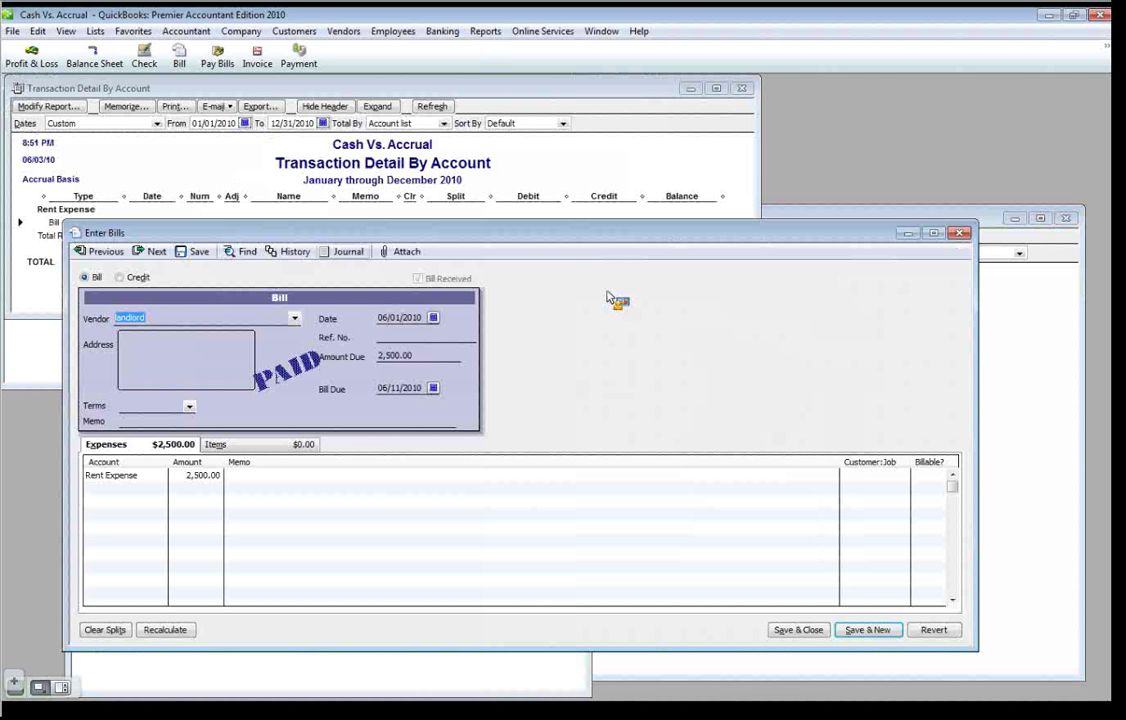
pyautogui.hotkey('ctrl', 'w')
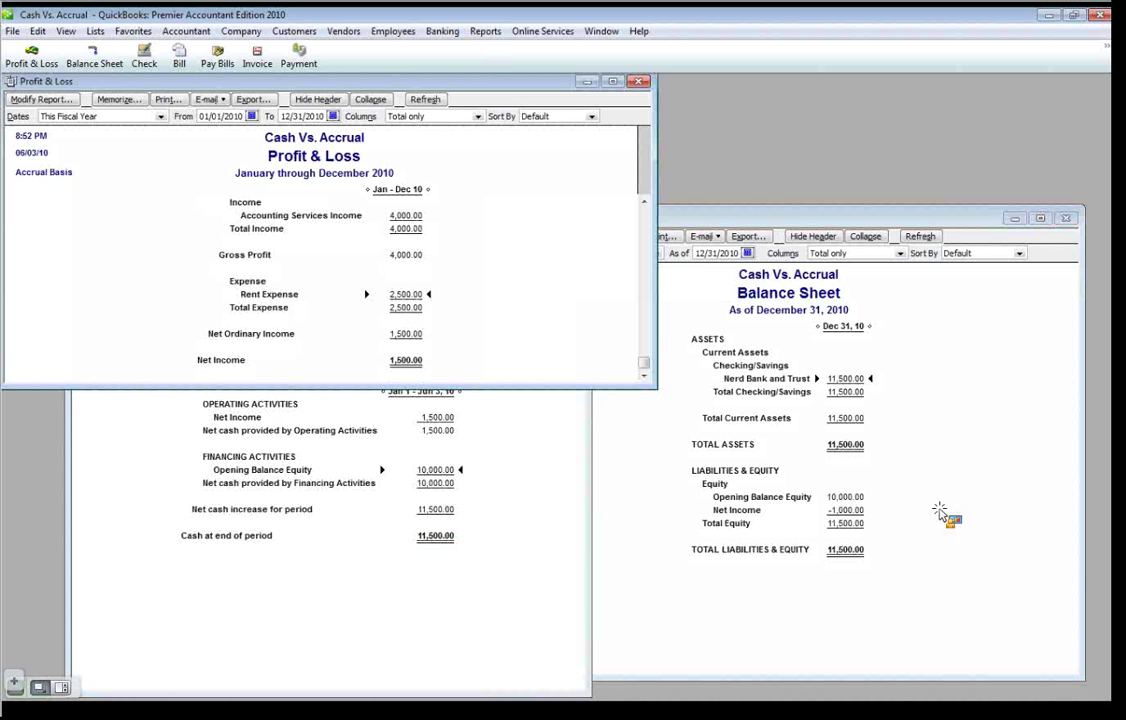
# Step: Reposition the updated Balance Sheet and review the Profit & Loss Rent Expense and Net Ordinary Income lines
pyautogui.click(712, 234)
pyautogui.moveTo(732, 158); pyautogui.dragTo(768, 148)
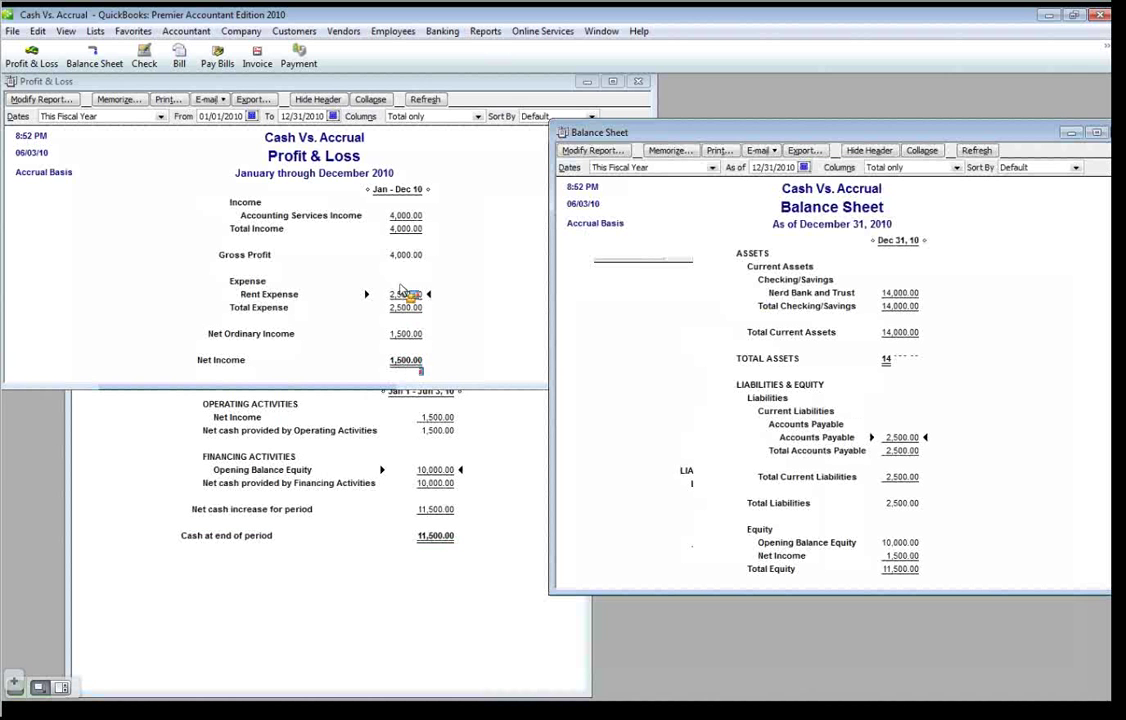
pyautogui.click(385, 220)
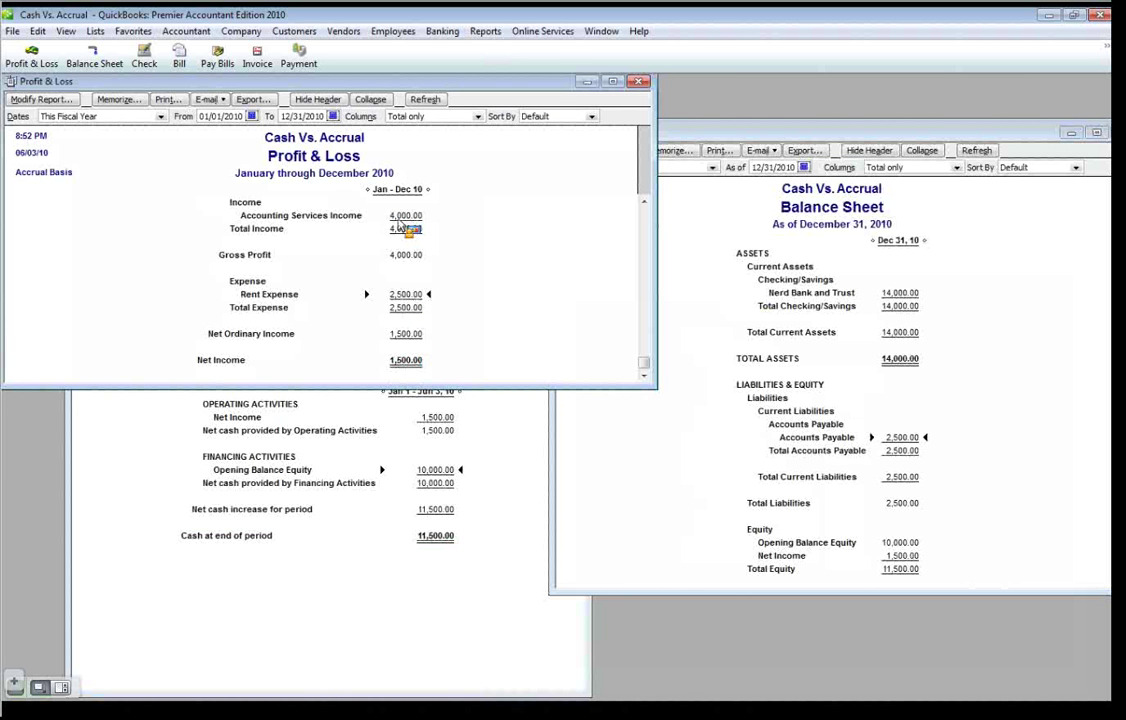
pyautogui.click(403, 220)
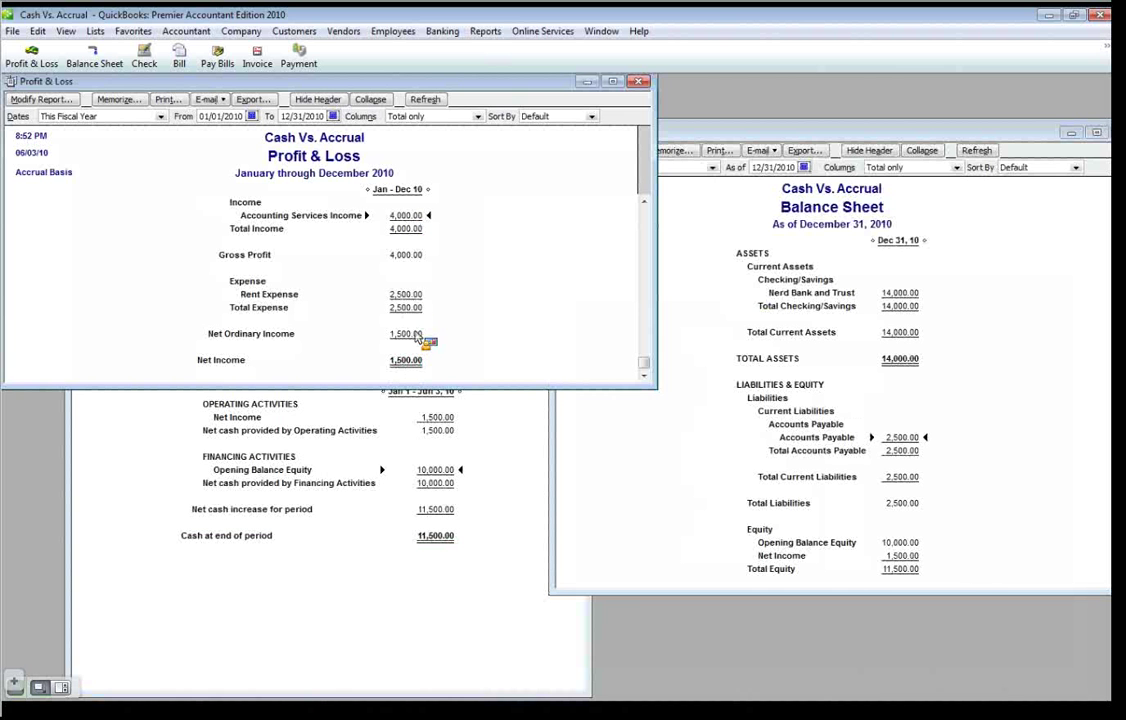
pyautogui.press('Down')
pyautogui.click(416, 340)
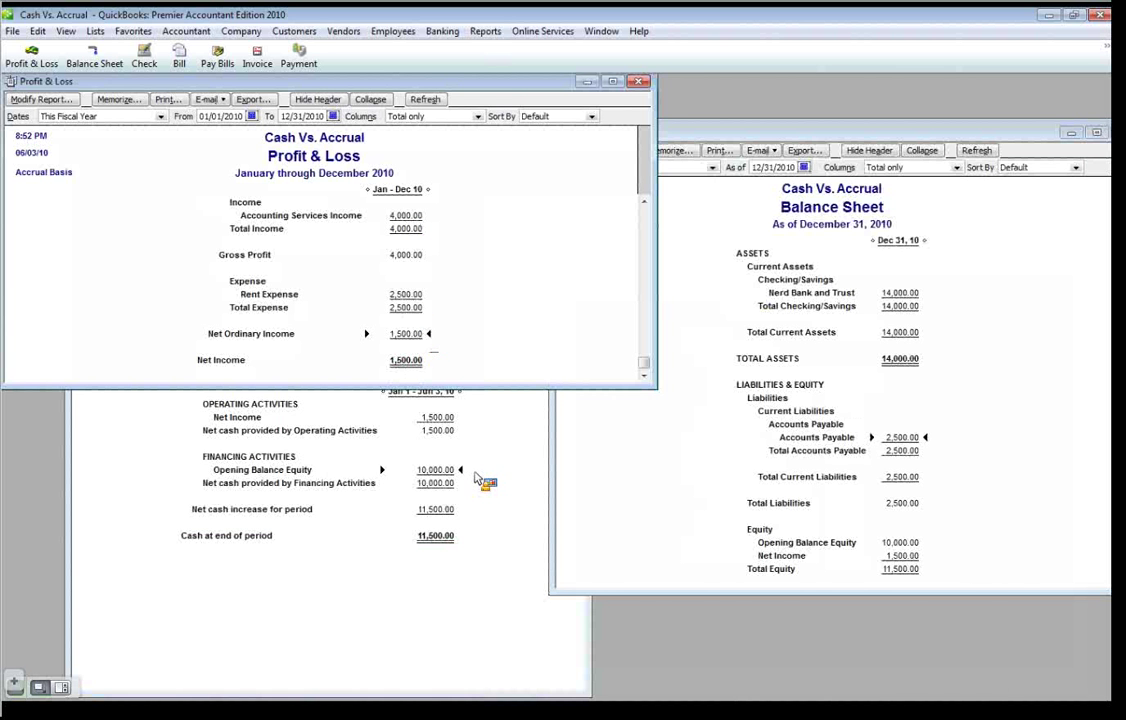
pyautogui.click(537, 418)
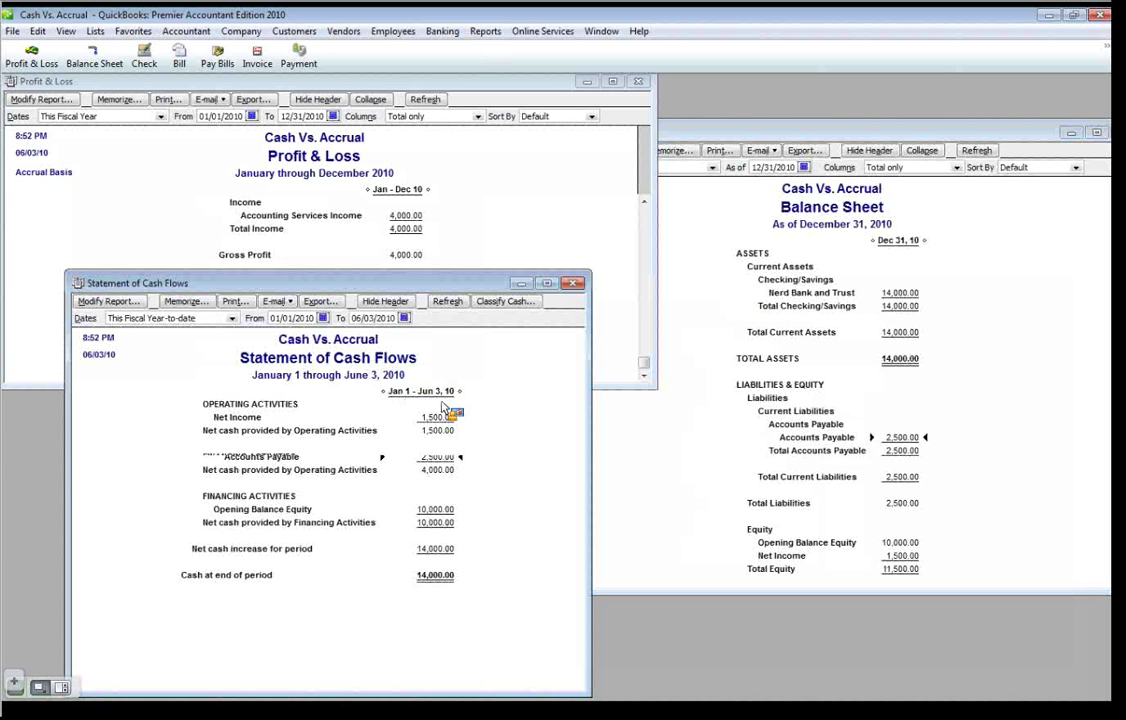
pyautogui.moveTo(409, 283); pyautogui.dragTo(412, 262)
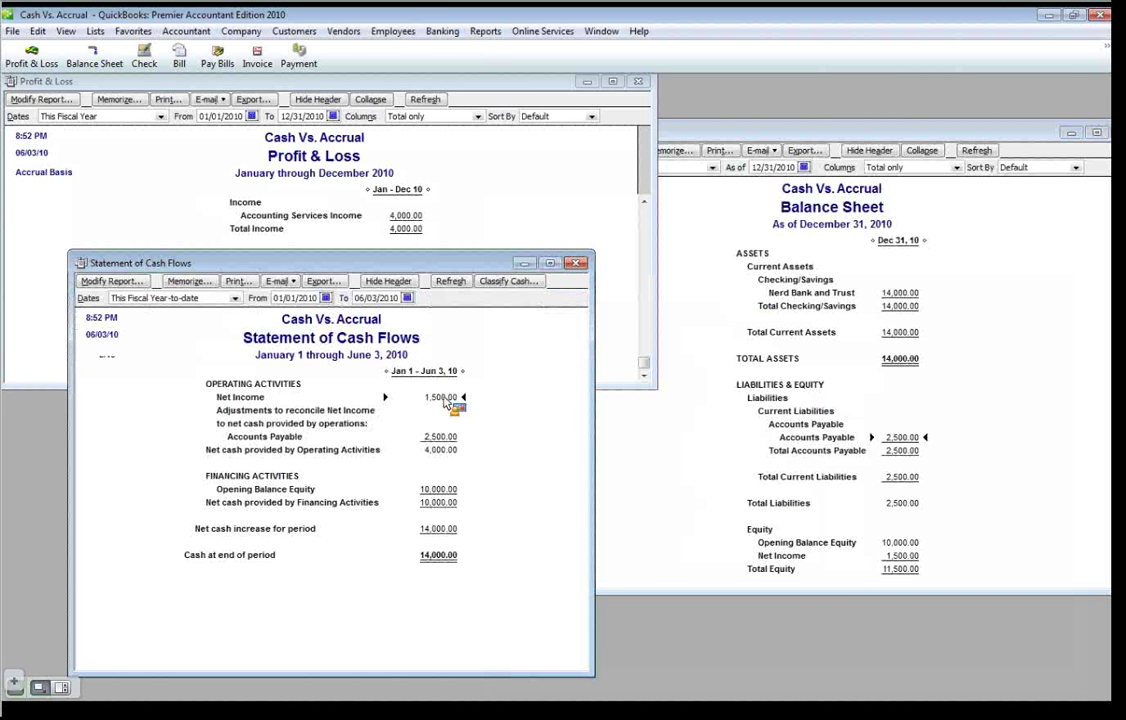
pyautogui.click(915, 297)
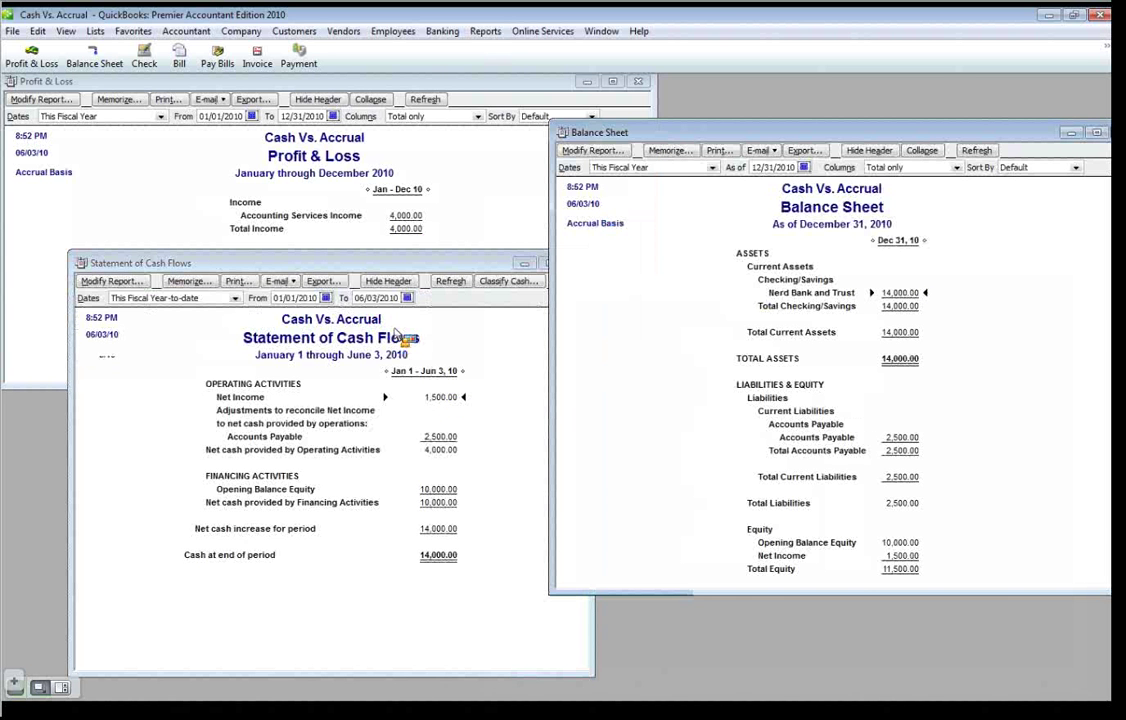
pyautogui.hotkey('ctrl', 'Tab')
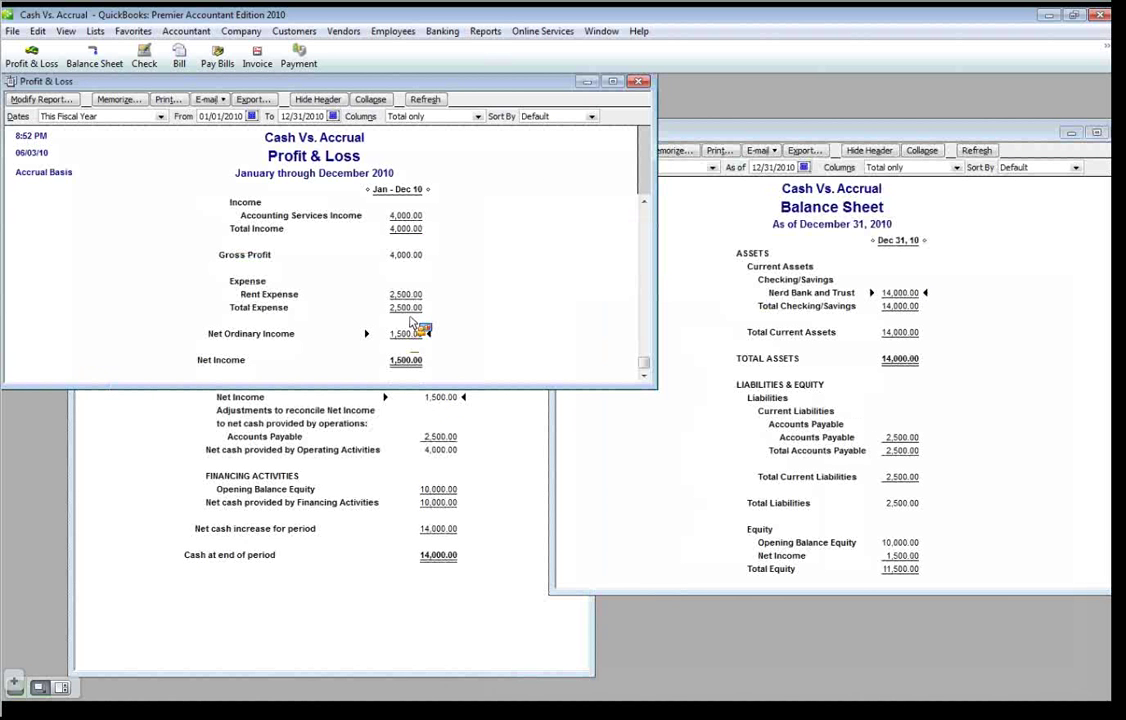
pyautogui.click(445, 404)
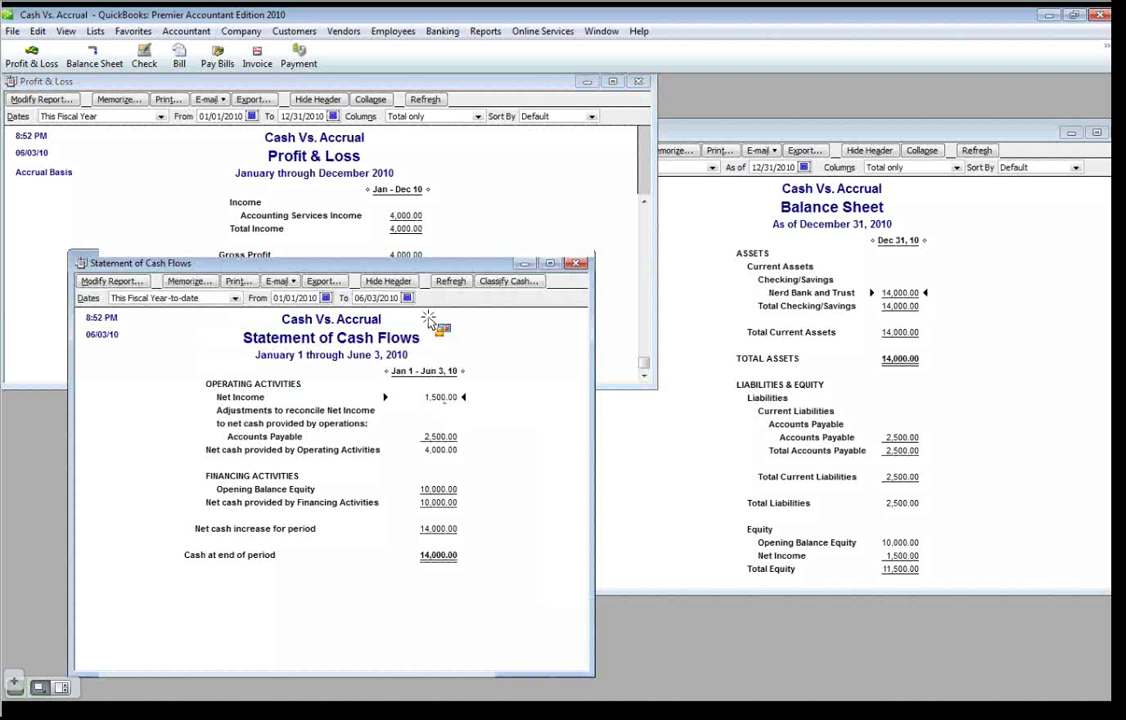
pyautogui.moveTo(430, 263); pyautogui.dragTo(440, 346)
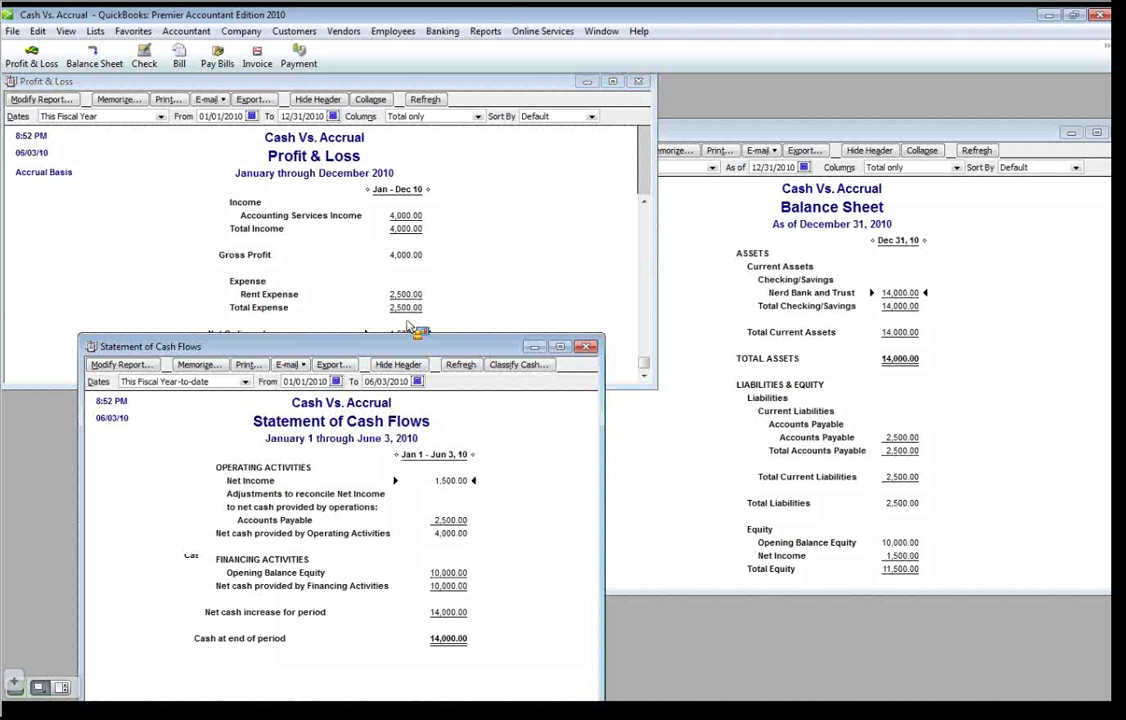
pyautogui.moveTo(440, 347); pyautogui.dragTo(462, 243)
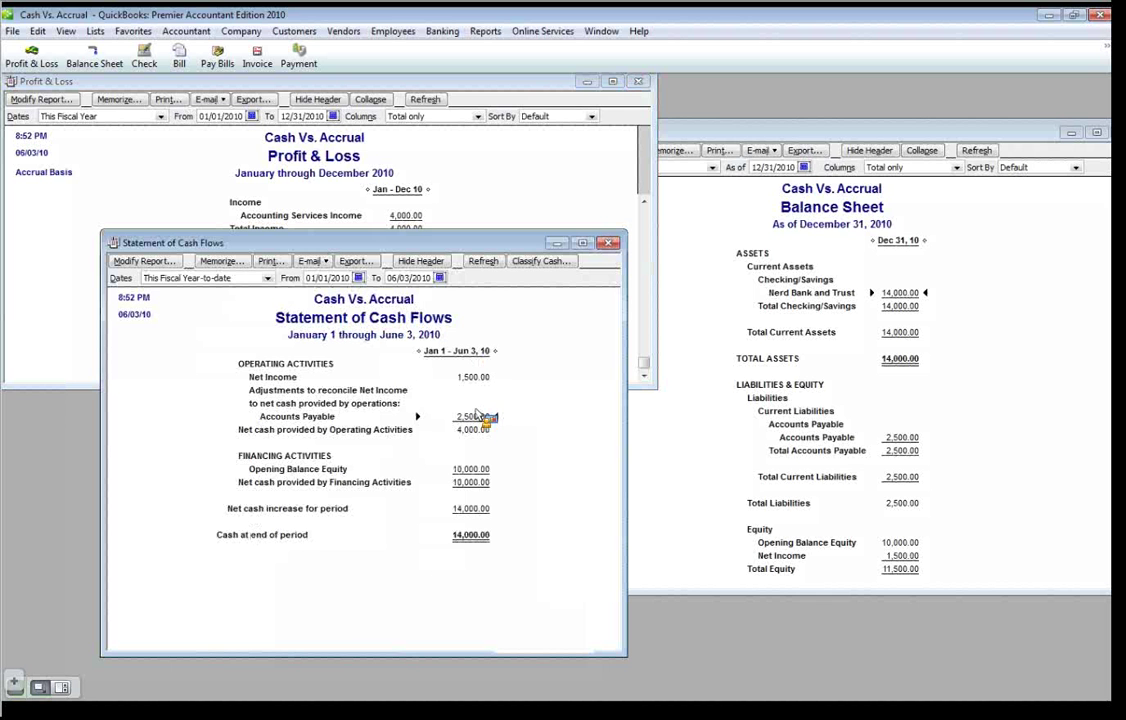
pyautogui.click(472, 424)
pyautogui.click(468, 380)
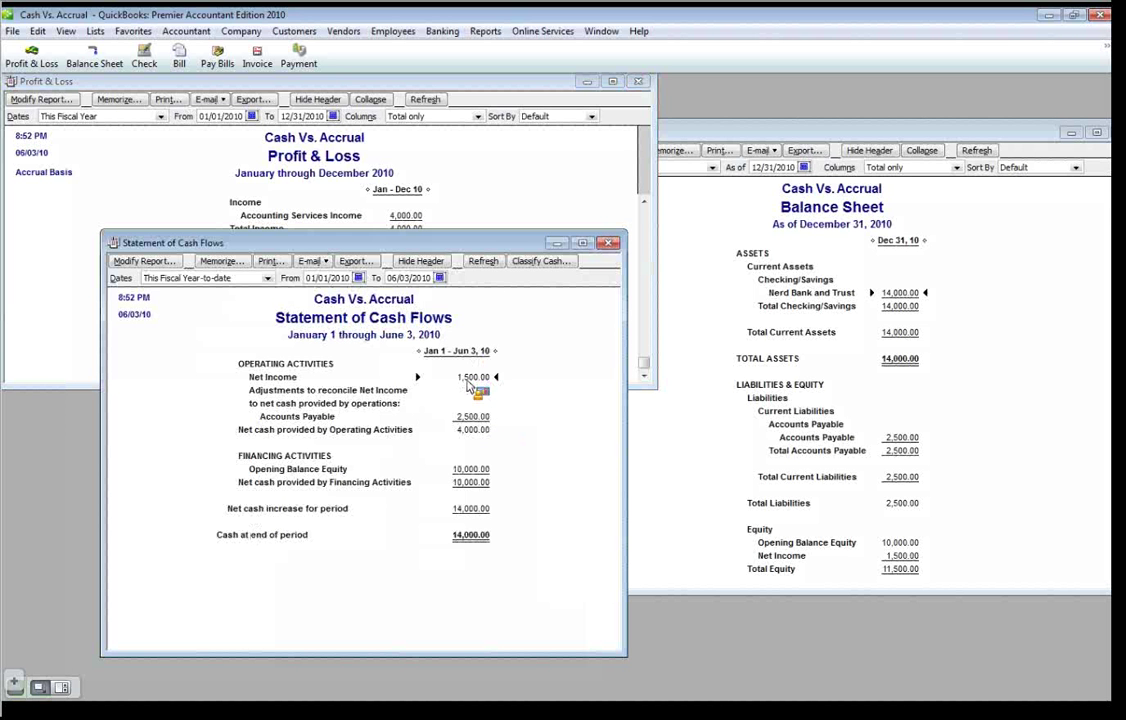
pyautogui.click(470, 418)
pyautogui.click(904, 295)
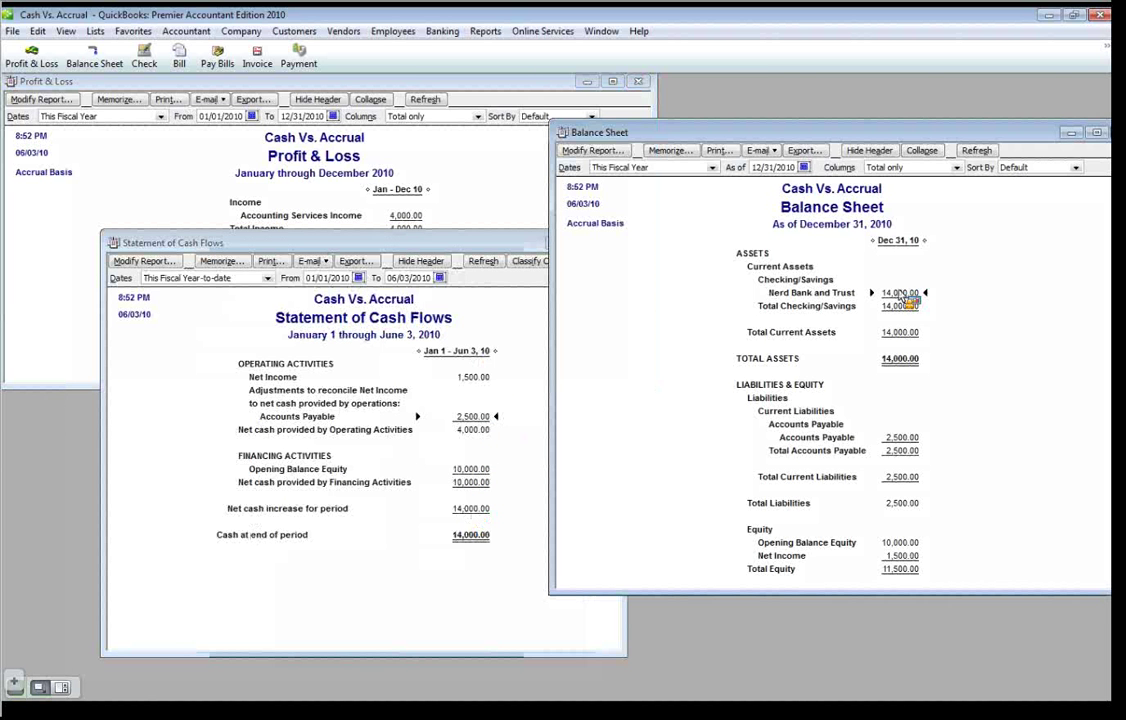
pyautogui.moveTo(336, 246); pyautogui.dragTo(278, 276)
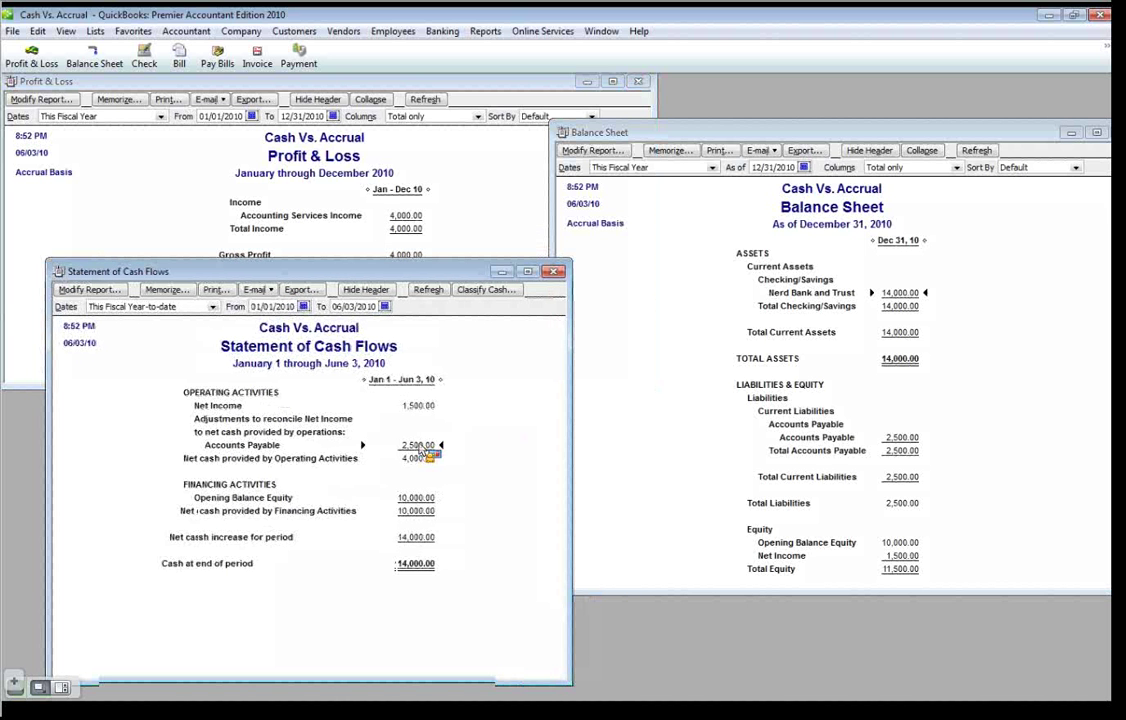
pyautogui.click(406, 409)
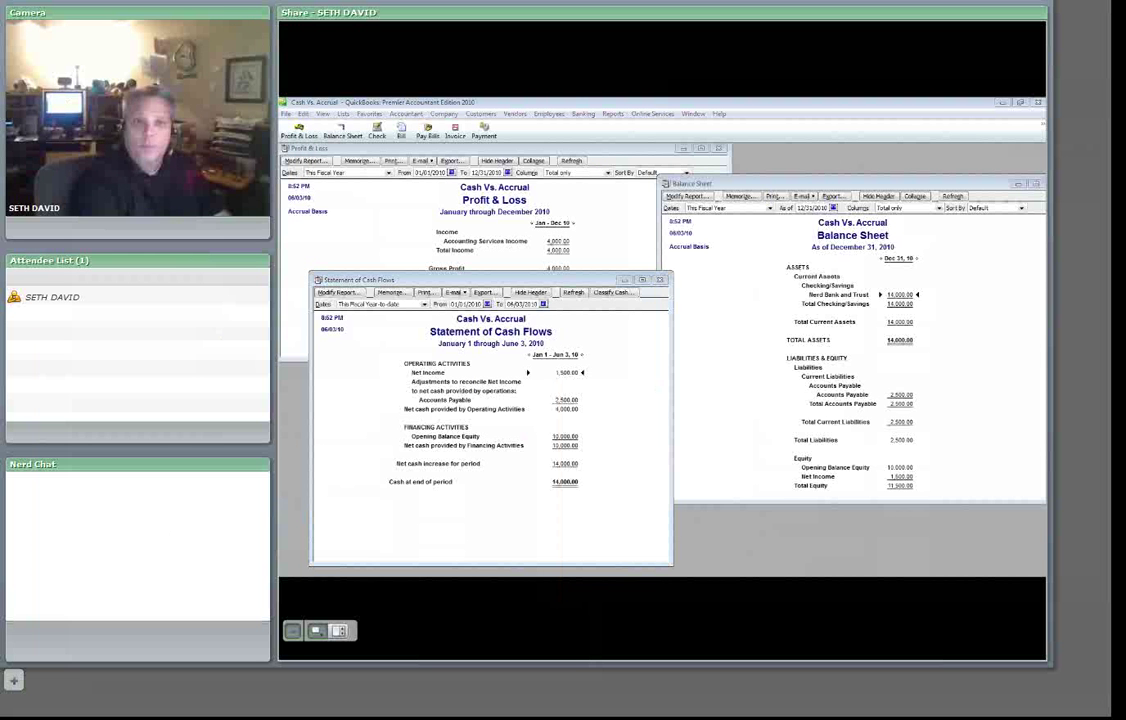
# Step: Switch the shared screen to the browser showing the Understanding Your Financial Statements page
pyautogui.hotkey('alt', 'Tab')
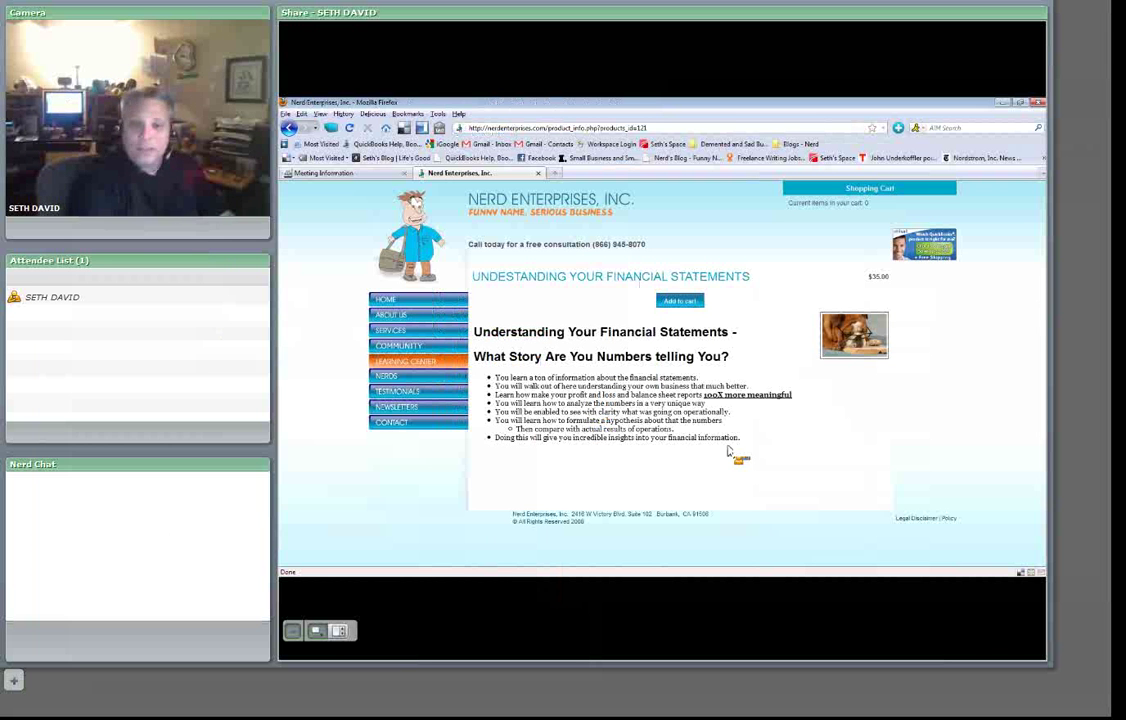
# Step: Highlight the course description and bullet points, clear it, and toggle past the meeting window
pyautogui.moveTo(617, 340); pyautogui.dragTo(740, 437)
pyautogui.click(617, 341)
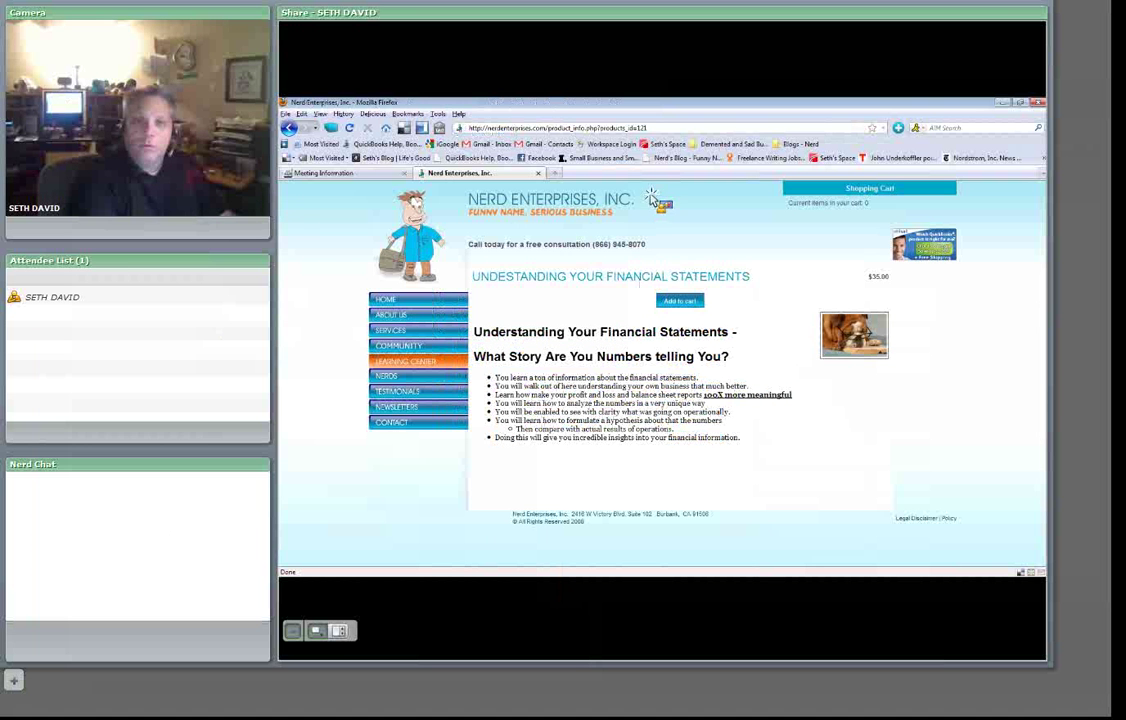
pyautogui.hotkey('alt', 'Tab')
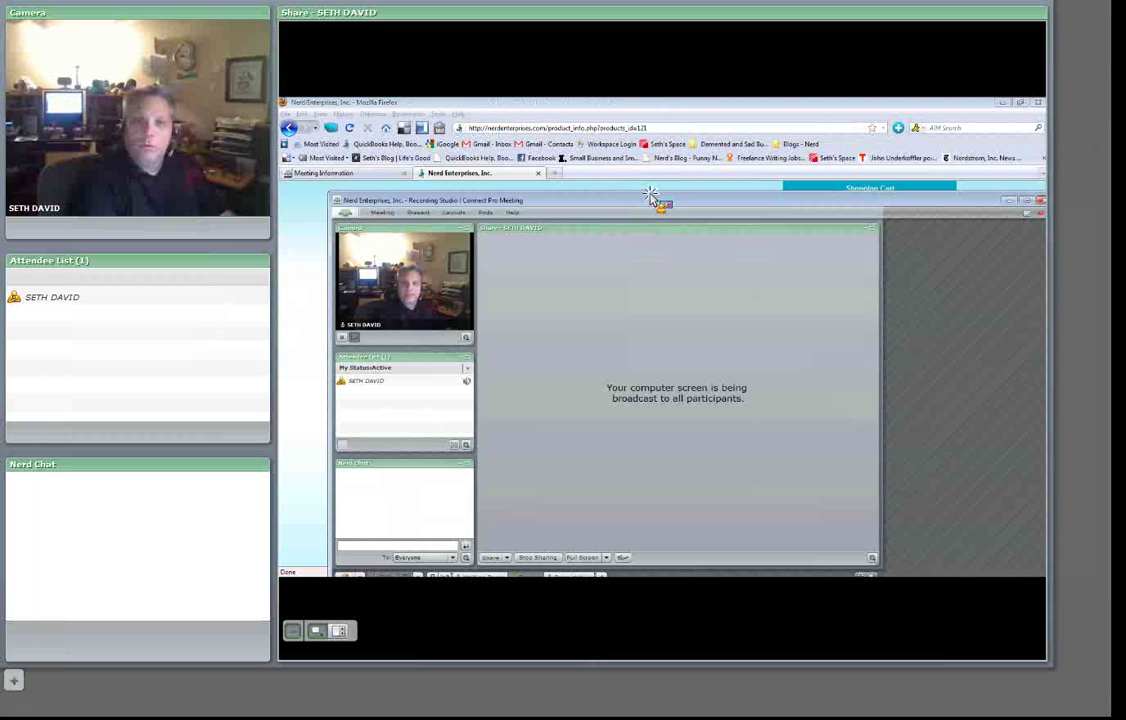
pyautogui.hotkey('alt', 'Tab')
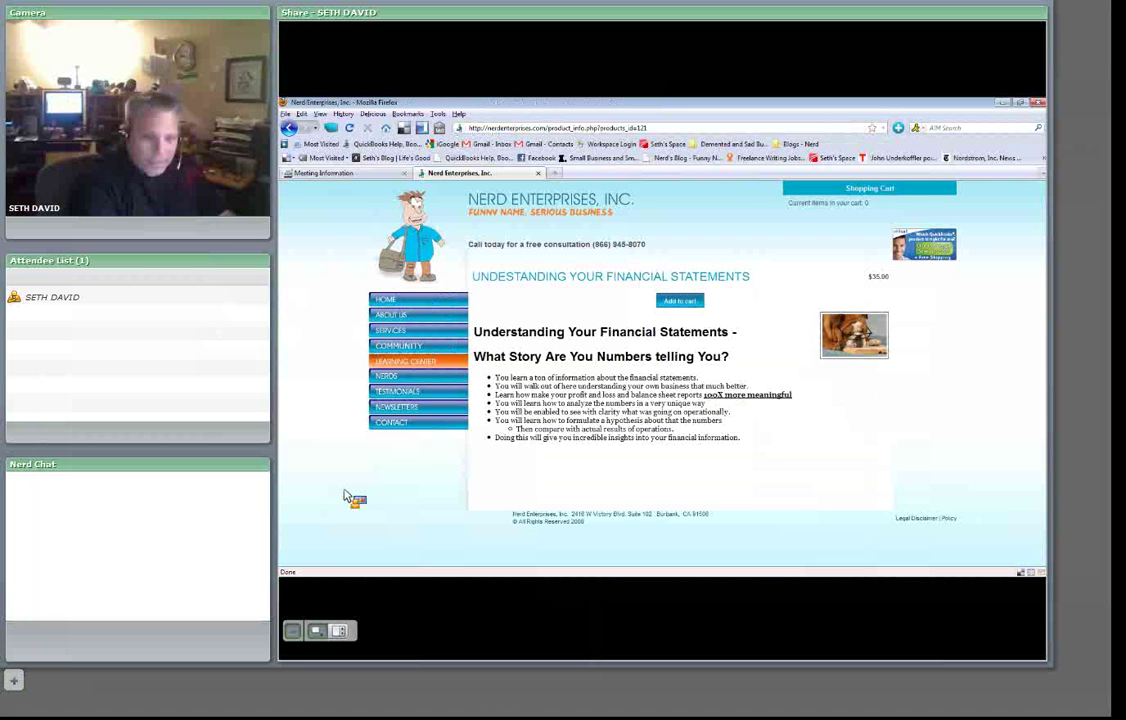